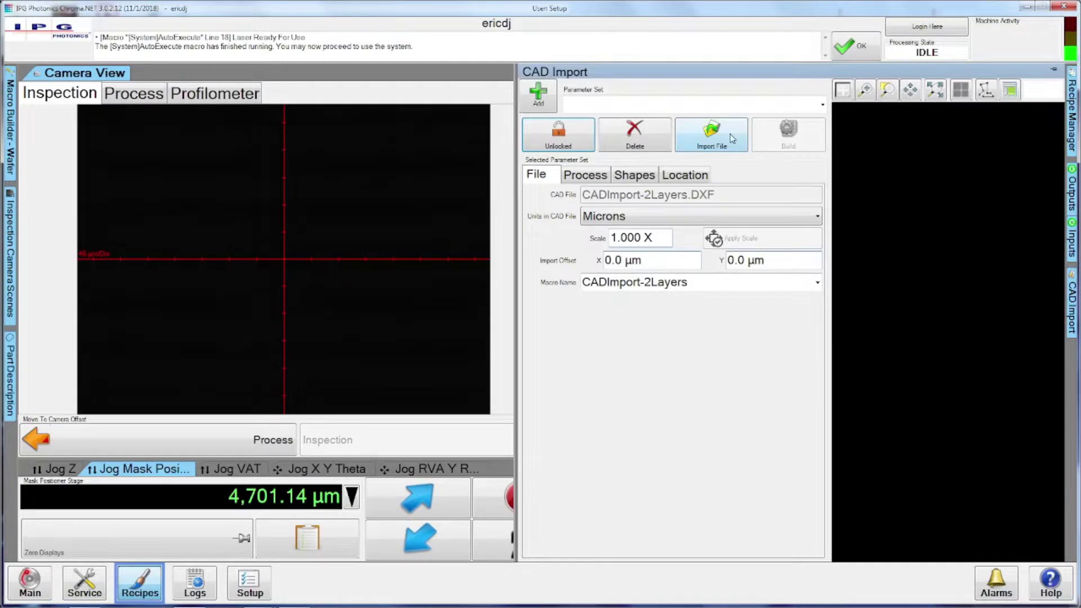
# Import the CAD file CADImport-2Layers from Removable Disk (H:) and reopen the CAD Import pane.
pyautogui.click(732, 138)
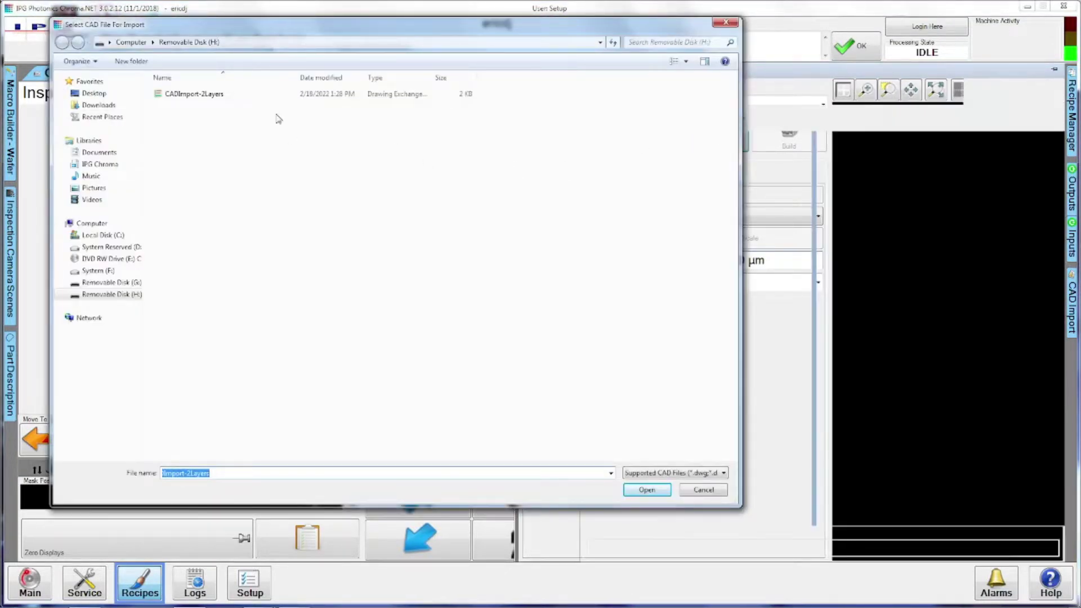
pyautogui.click(264, 94)
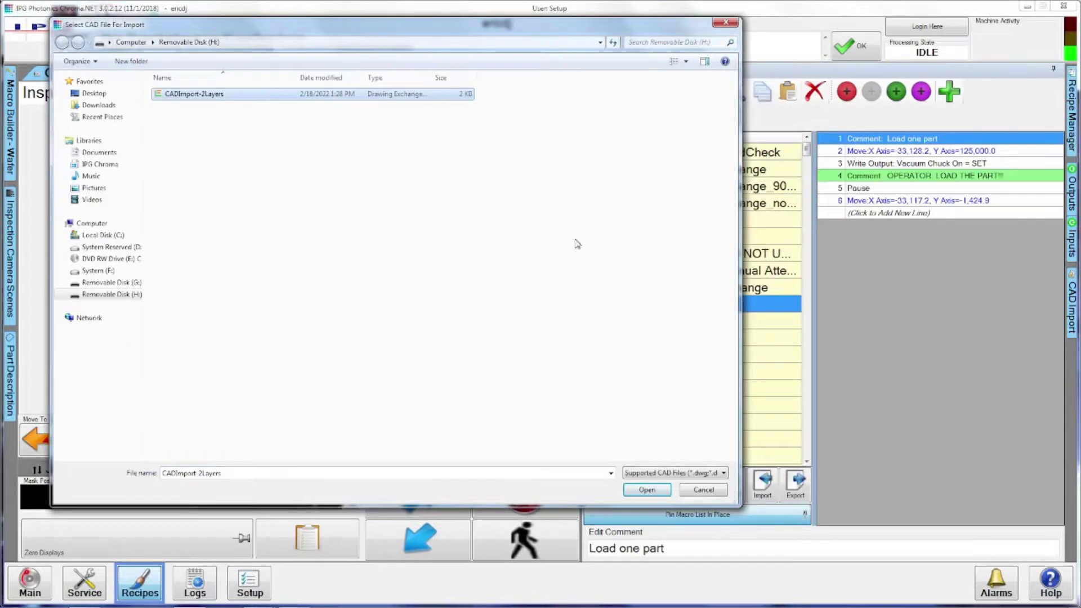
pyautogui.moveTo(741, 466); pyautogui.dragTo(918, 479)
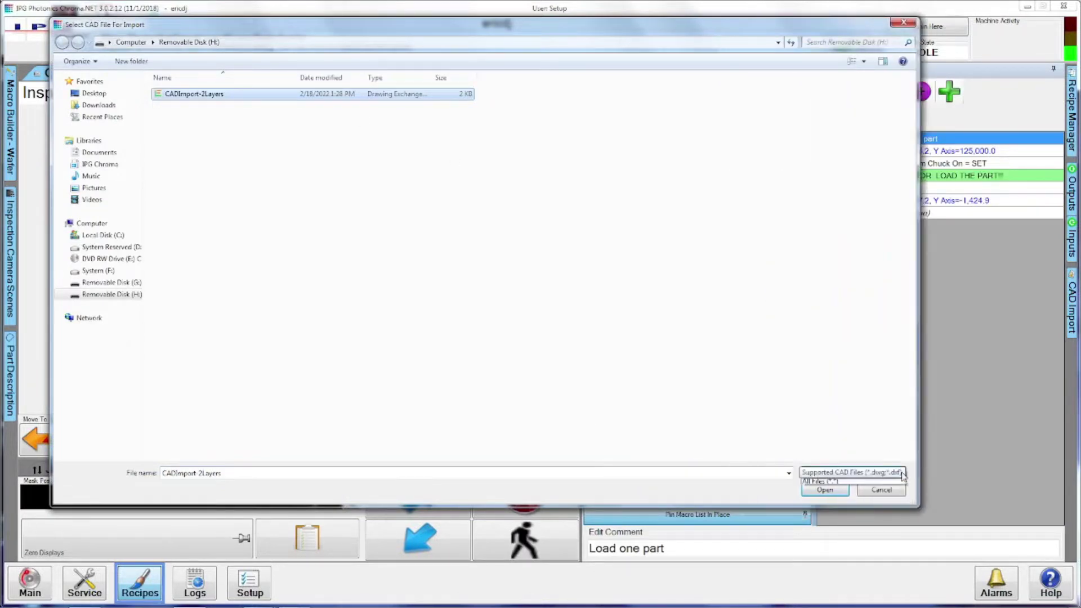
pyautogui.click(901, 473)
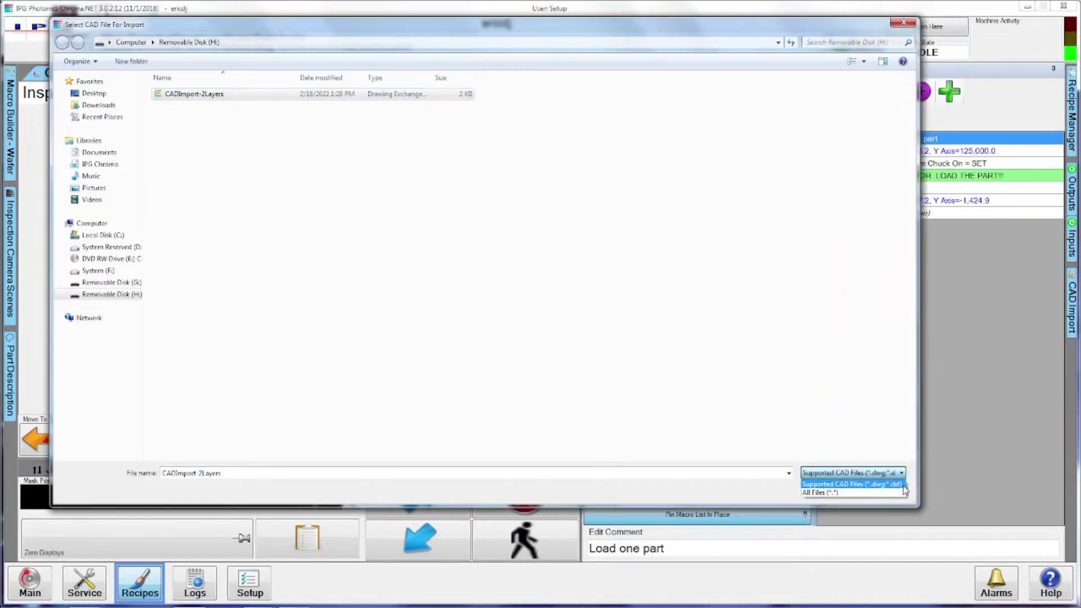
pyautogui.click(901, 473)
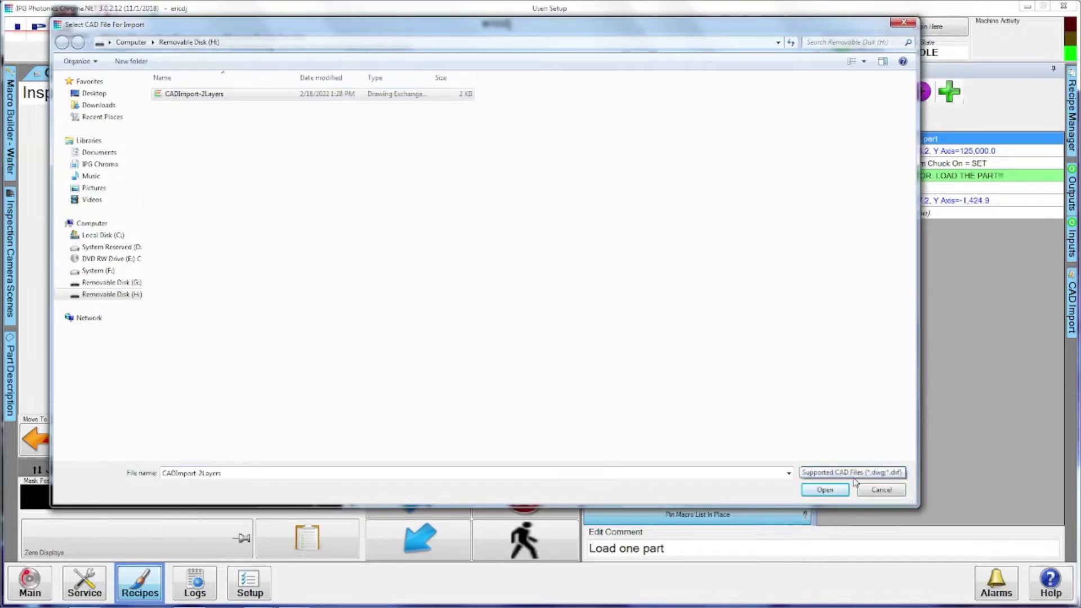
pyautogui.click(820, 493)
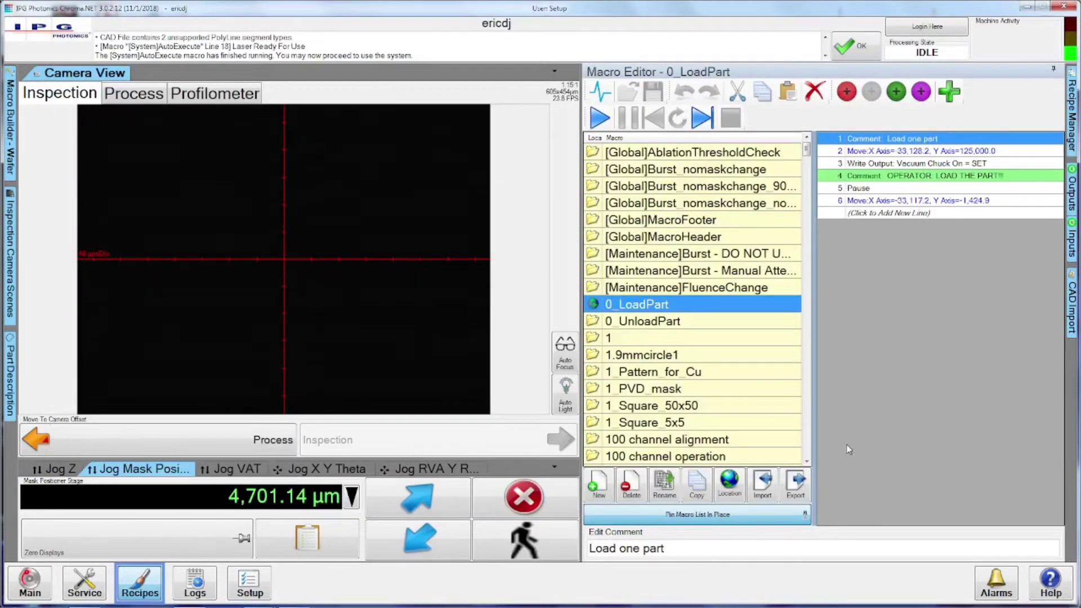
pyautogui.click(1073, 314)
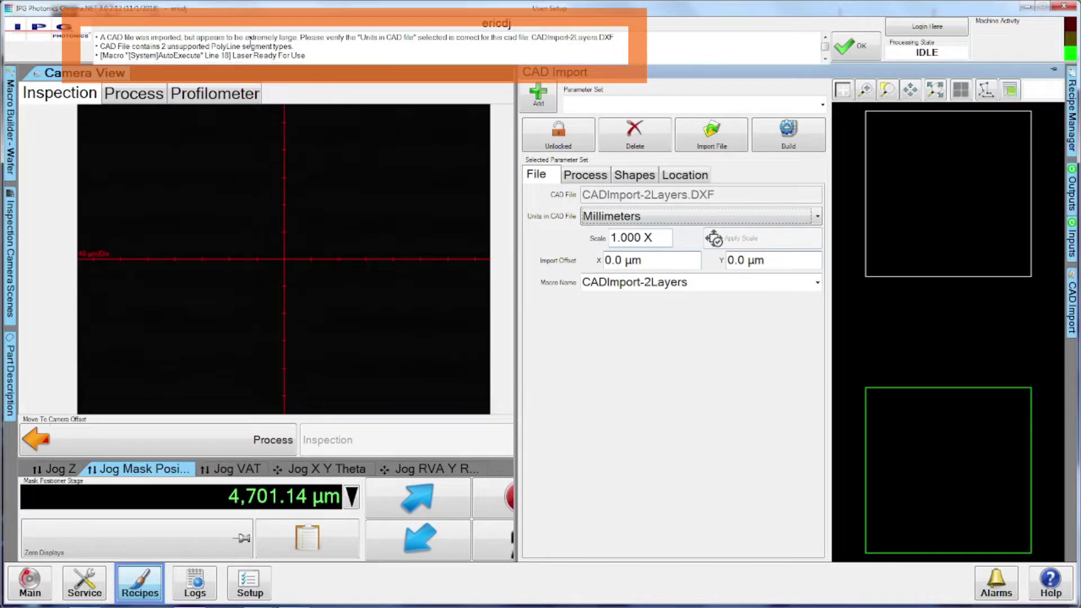
# Widen the drawing preview and set the units in the CAD file to Microns.
pyautogui.moveTo(245, 37); pyautogui.dragTo(299, 37)
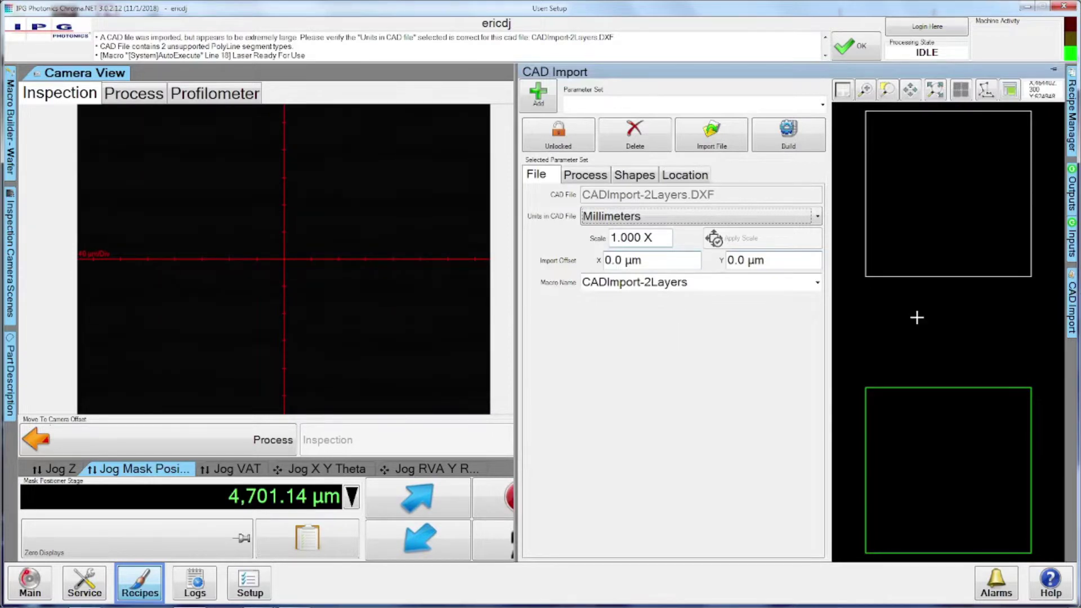
pyautogui.moveTo(831, 326); pyautogui.dragTo(741, 330)
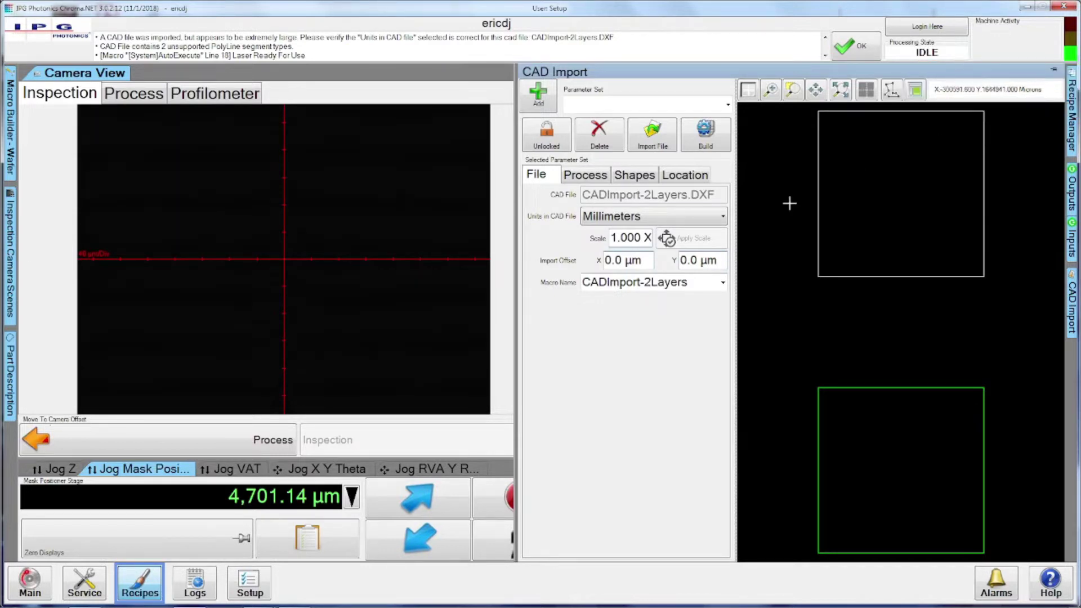
pyautogui.click(716, 220)
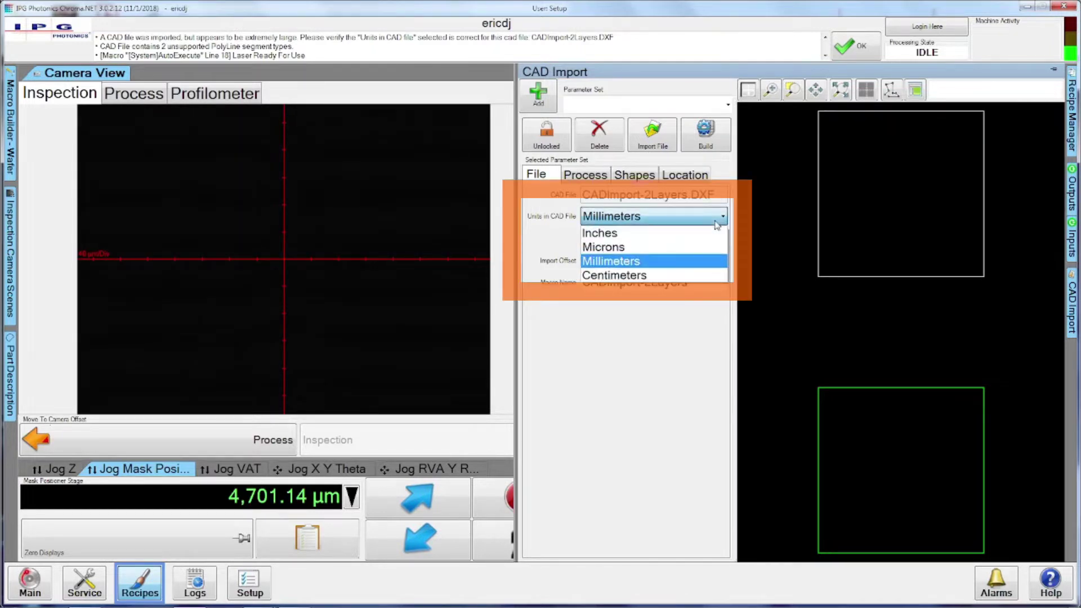
pyautogui.click(706, 247)
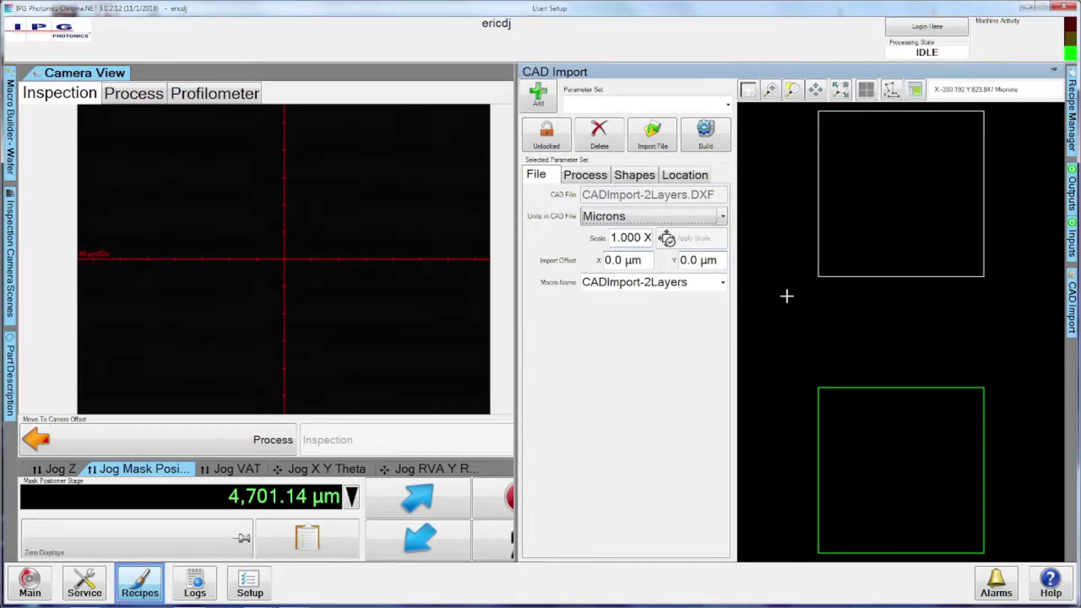
# Examine the two imported squares in the preview up close, fit the whole drawing in view and display its origin lines.
pyautogui.click(772, 89)
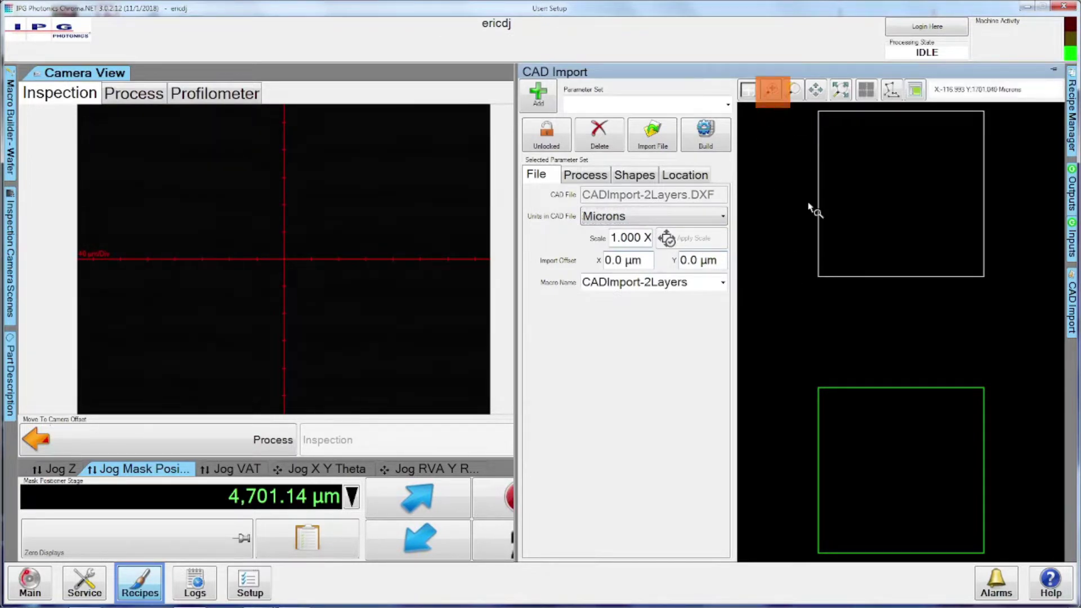
pyautogui.click(851, 310)
pyautogui.click(849, 256)
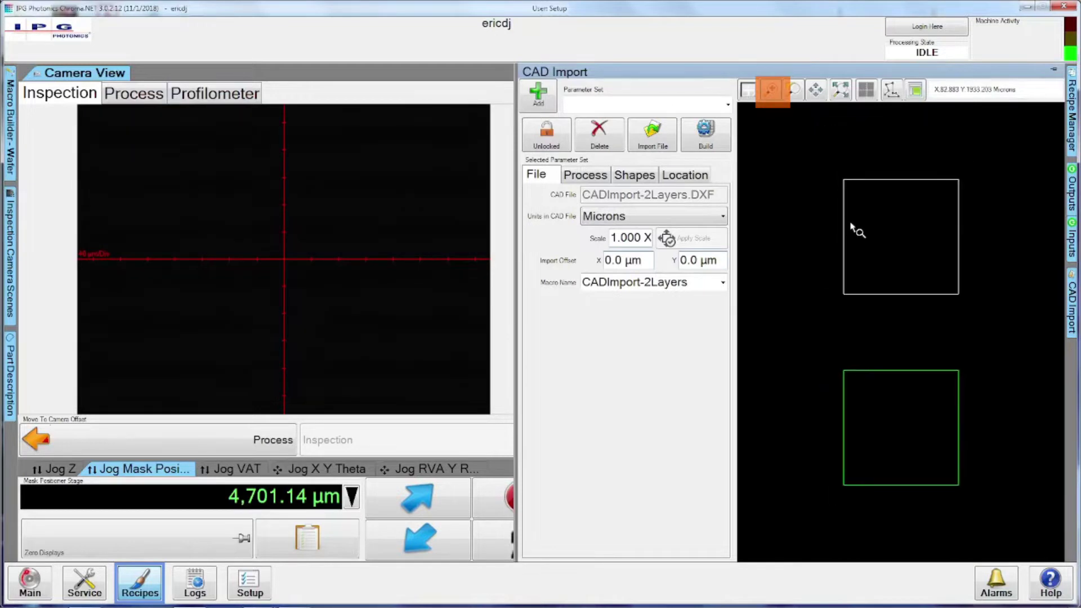
pyautogui.click(856, 232)
pyautogui.click(852, 338)
pyautogui.click(858, 347)
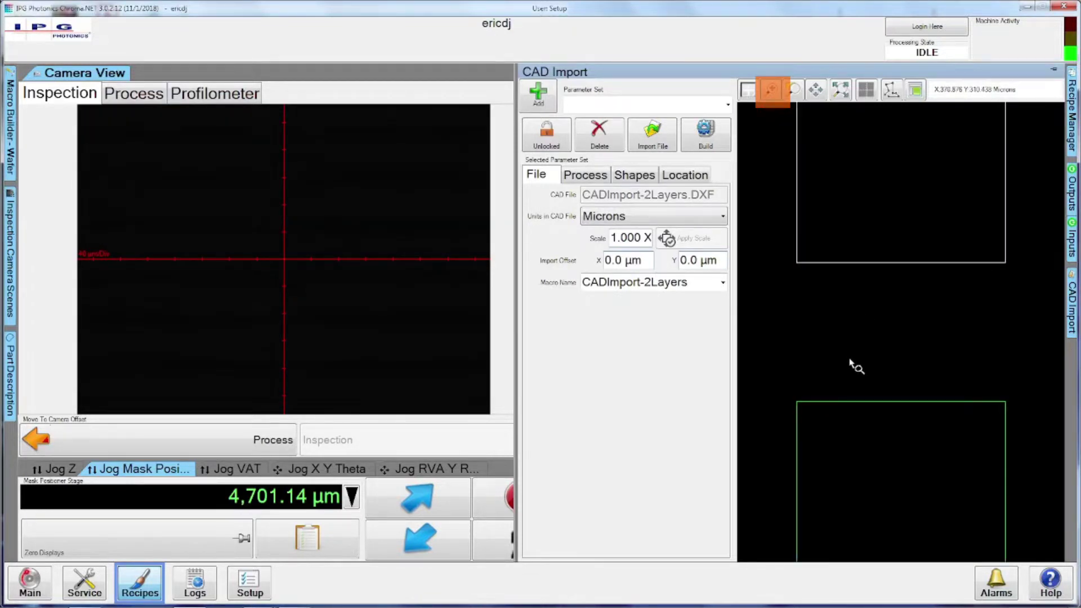
pyautogui.click(794, 89)
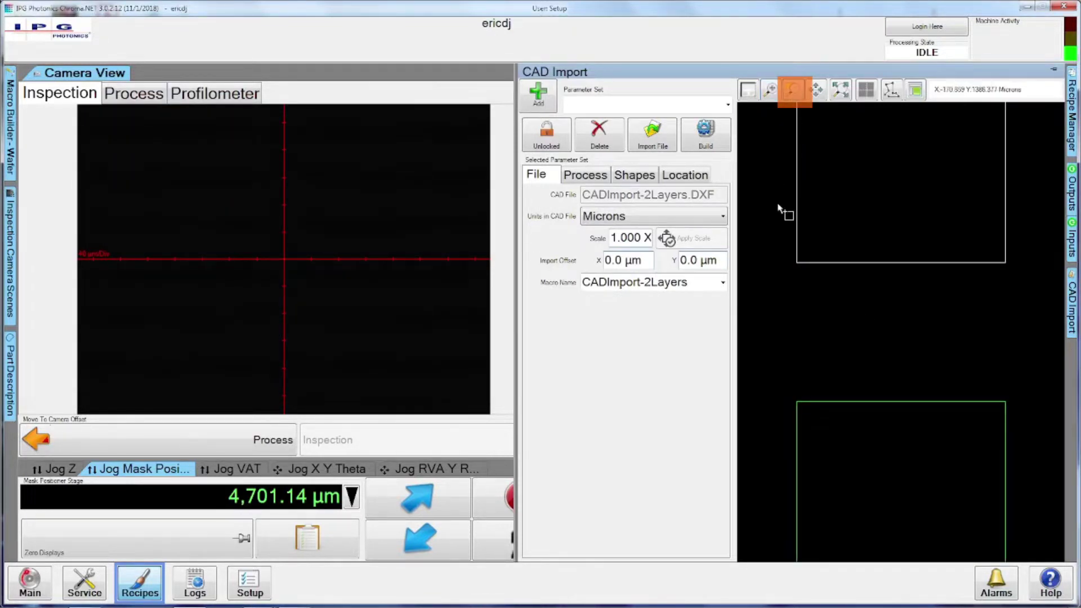
pyautogui.click(863, 305)
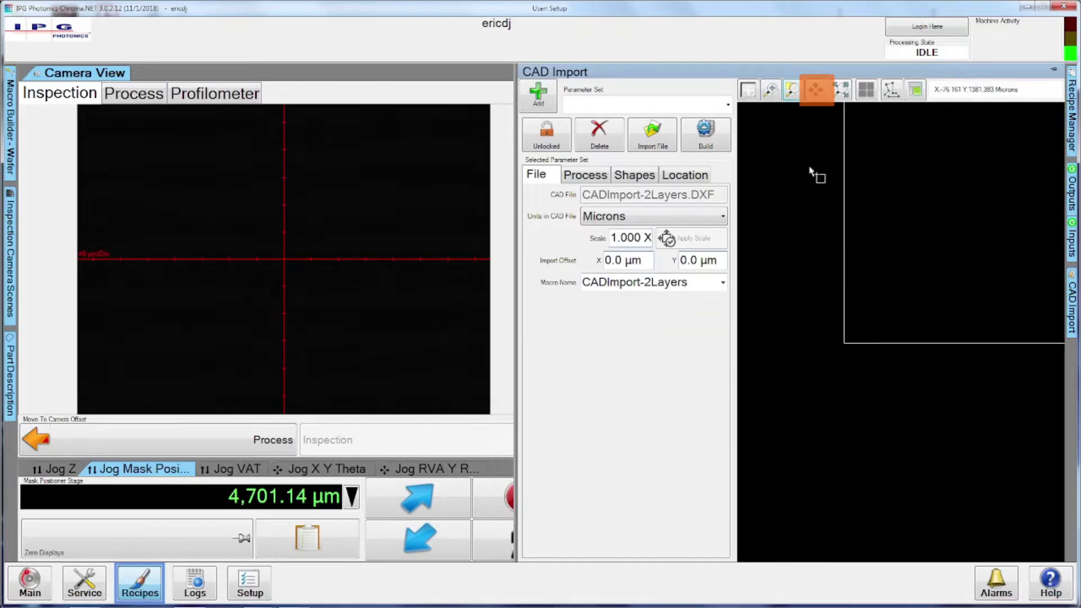
pyautogui.click(816, 89)
pyautogui.click(906, 170)
pyautogui.moveTo(906, 171); pyautogui.dragTo(897, 237)
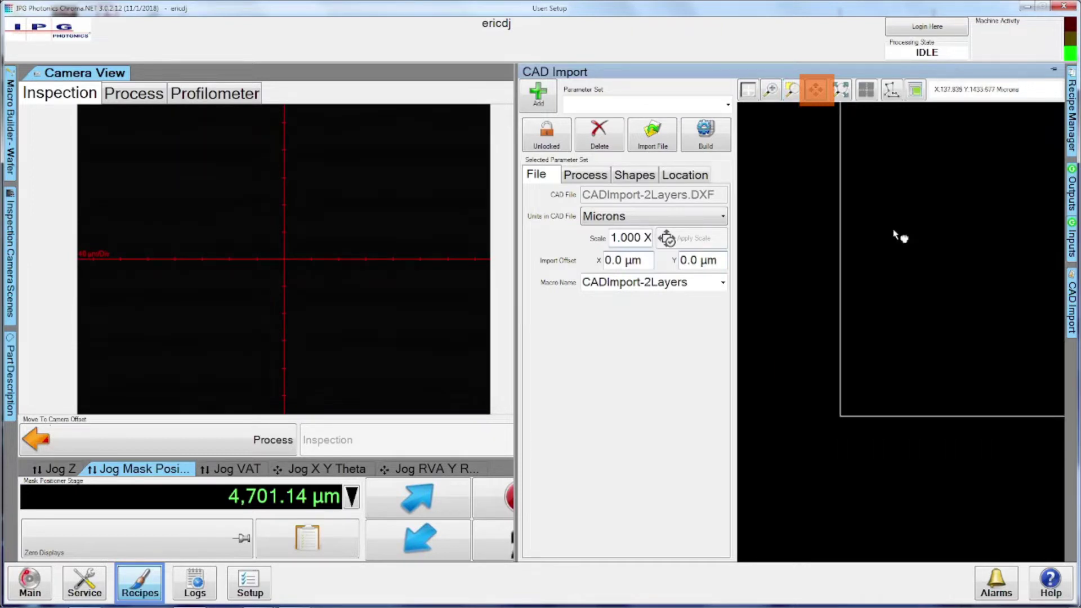
pyautogui.click(846, 96)
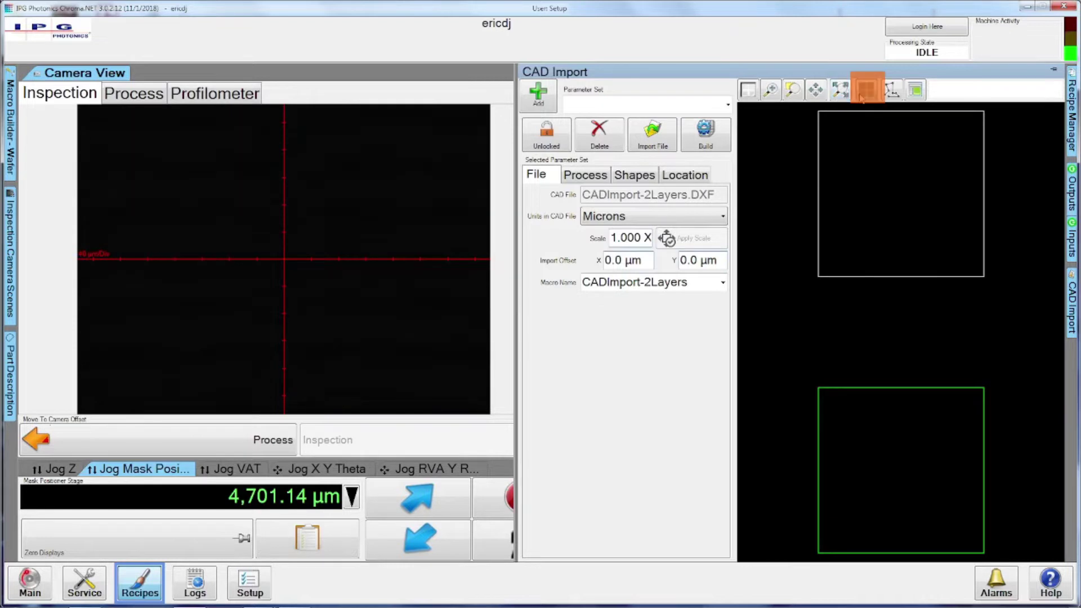
pyautogui.click(861, 95)
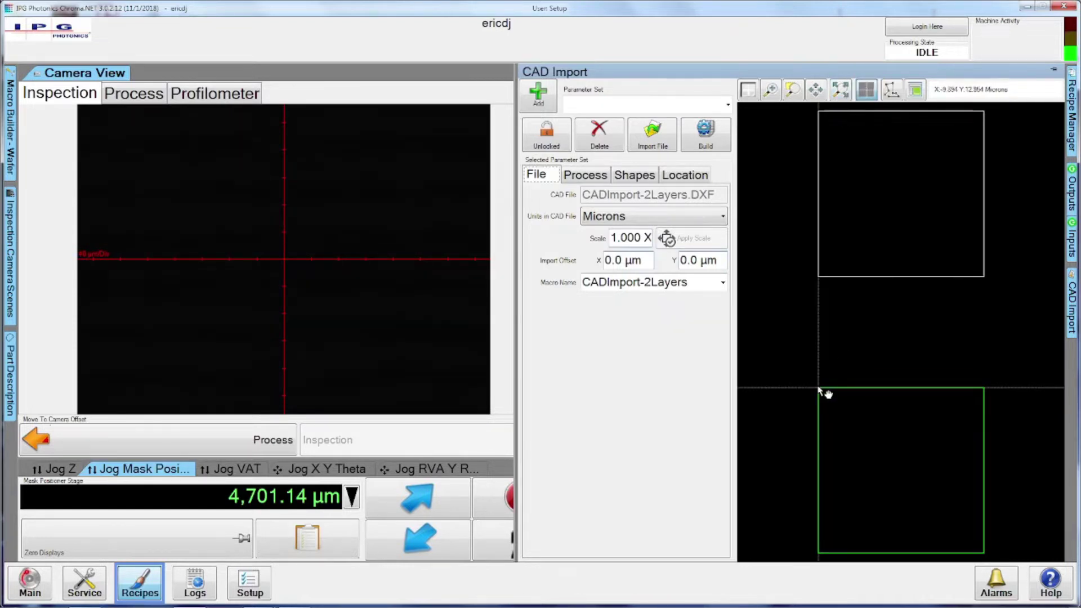
# Try an import offset of 200 µm in X and 100 µm in Y for the drawing.
pyautogui.click(615, 261)
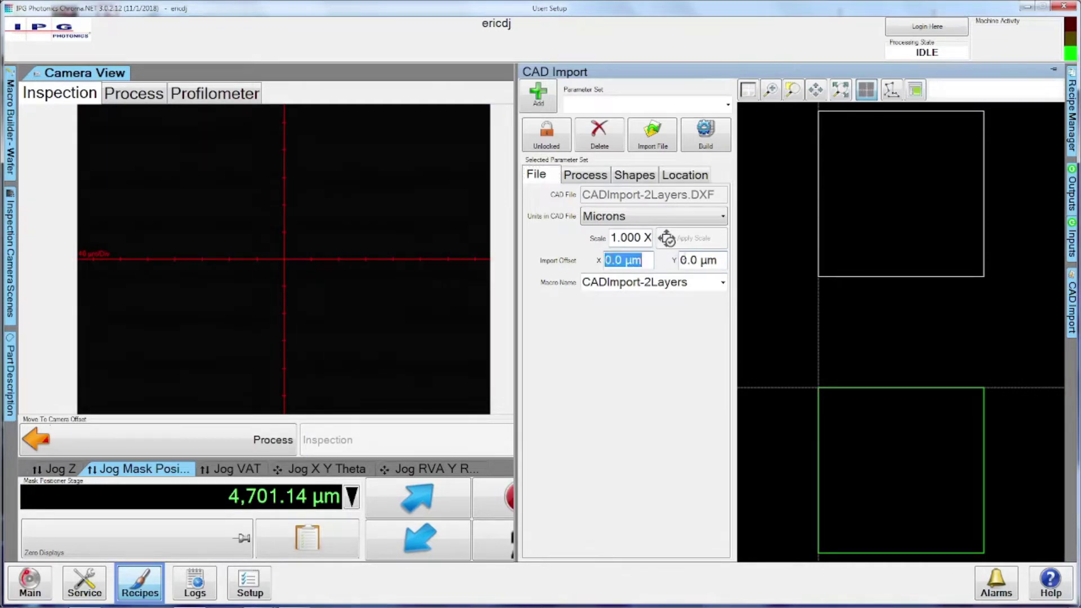
pyautogui.press('Tab')
pyautogui.write('100')
pyautogui.press('Tab')
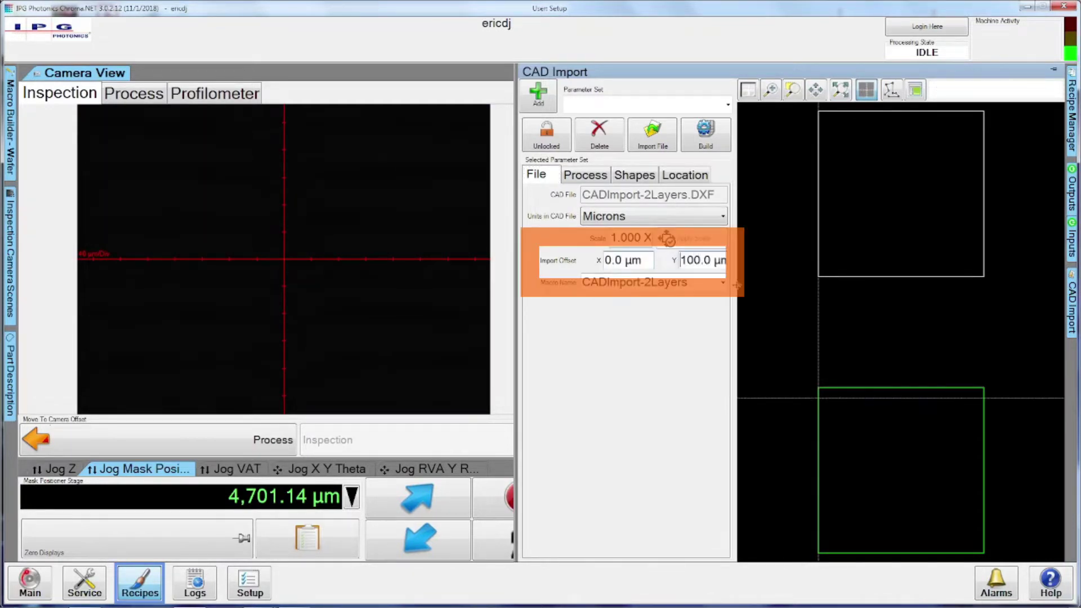
pyautogui.click(623, 261)
pyautogui.write('200')
pyautogui.press('Return')
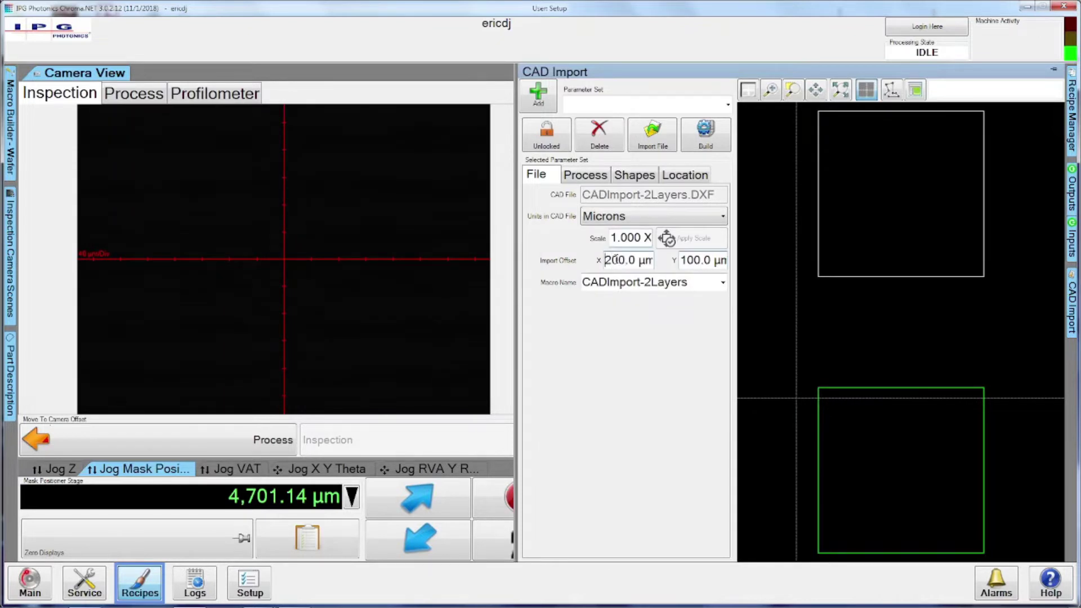
pyautogui.click(666, 237)
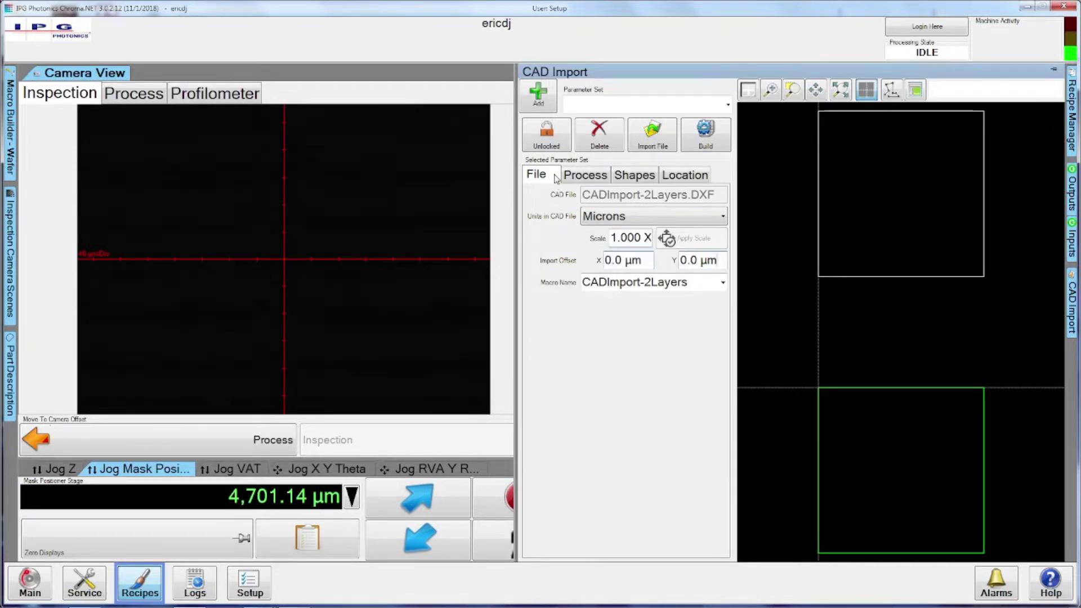
# Review the imported line shapes with their coordinates and the available options for the processing location.
pyautogui.click(646, 173)
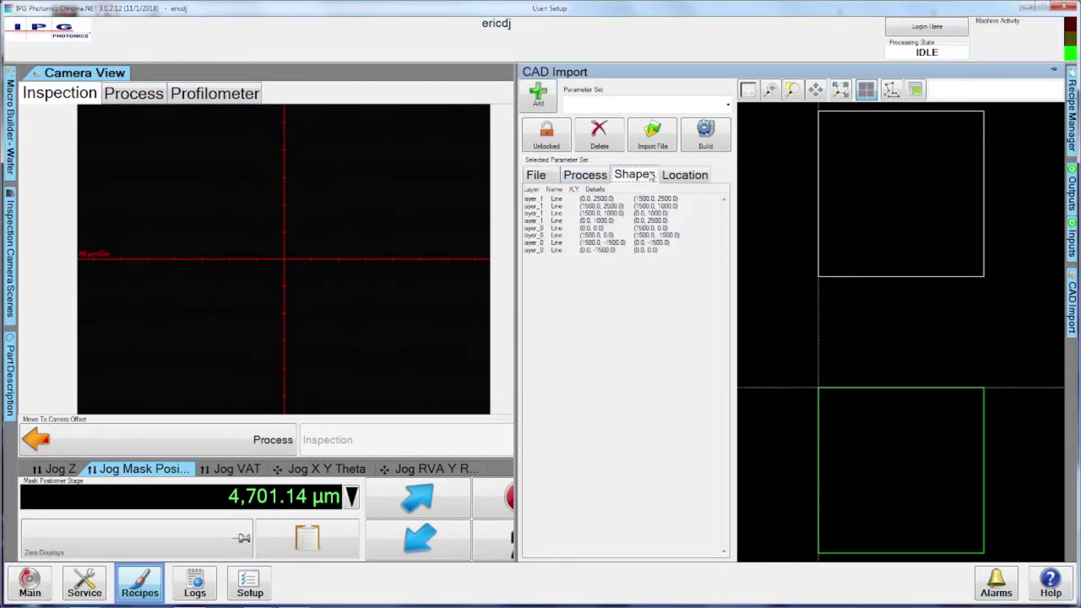
pyautogui.click(706, 175)
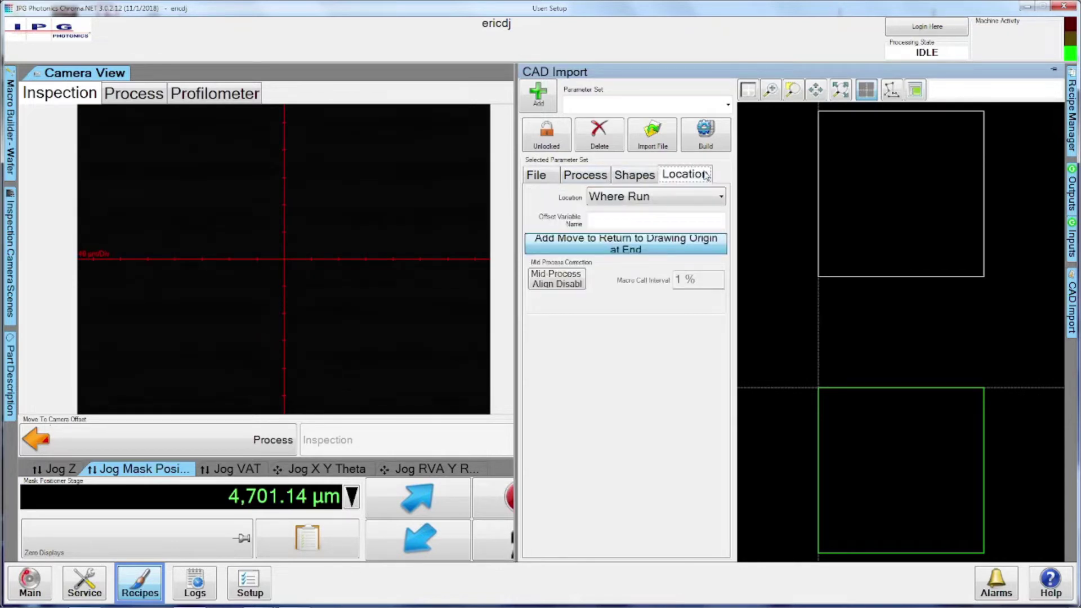
pyautogui.click(724, 200)
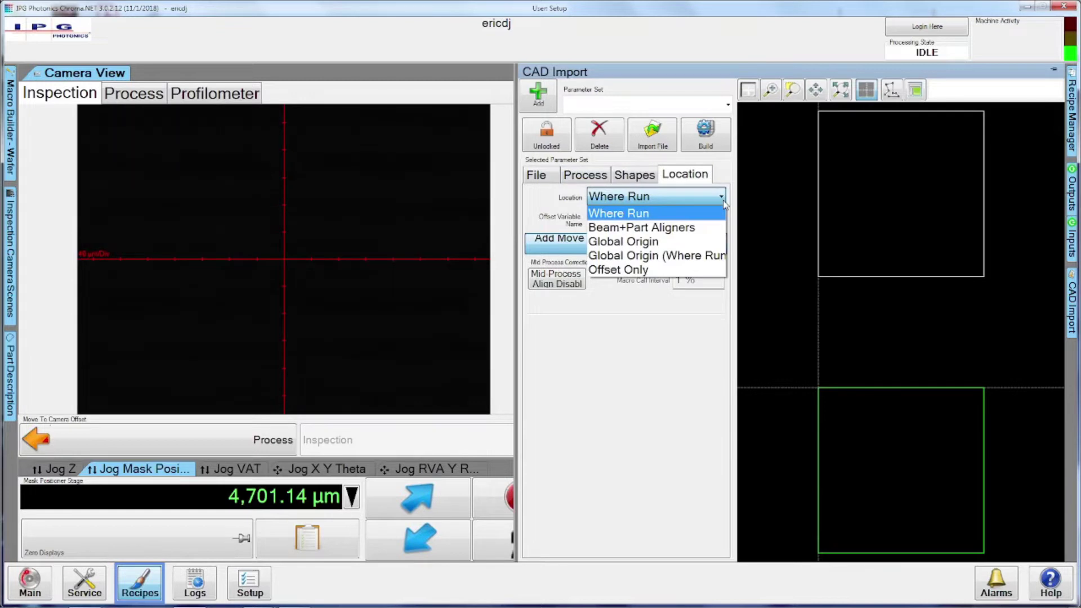
pyautogui.click(718, 196)
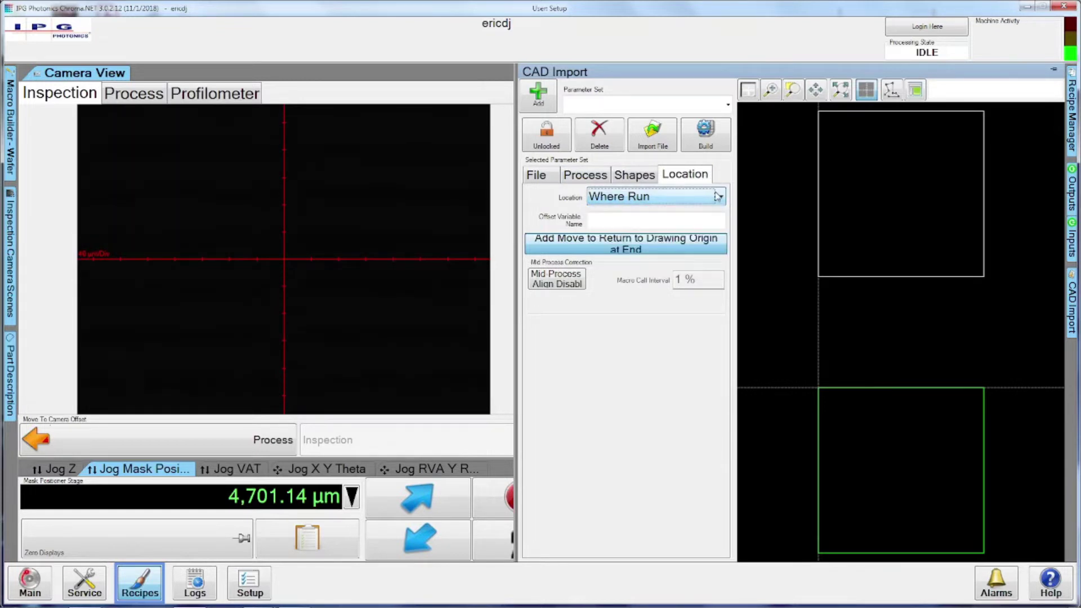
# Expand layer_1 and layer_0 in the process settings and review the parameters of both layers.
pyautogui.click(598, 176)
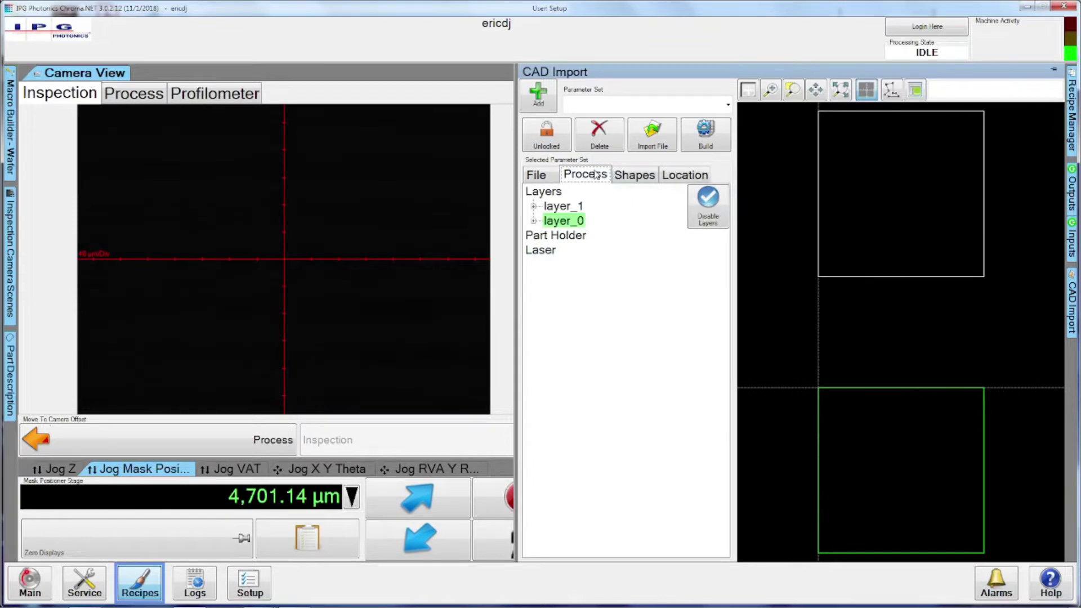
pyautogui.click(533, 207)
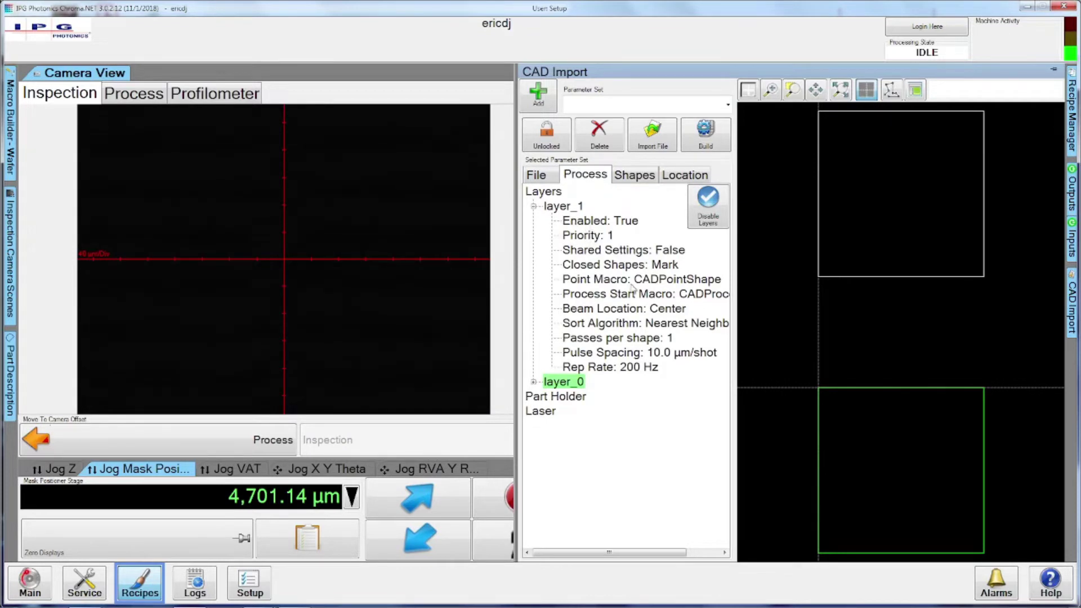
pyautogui.click(535, 383)
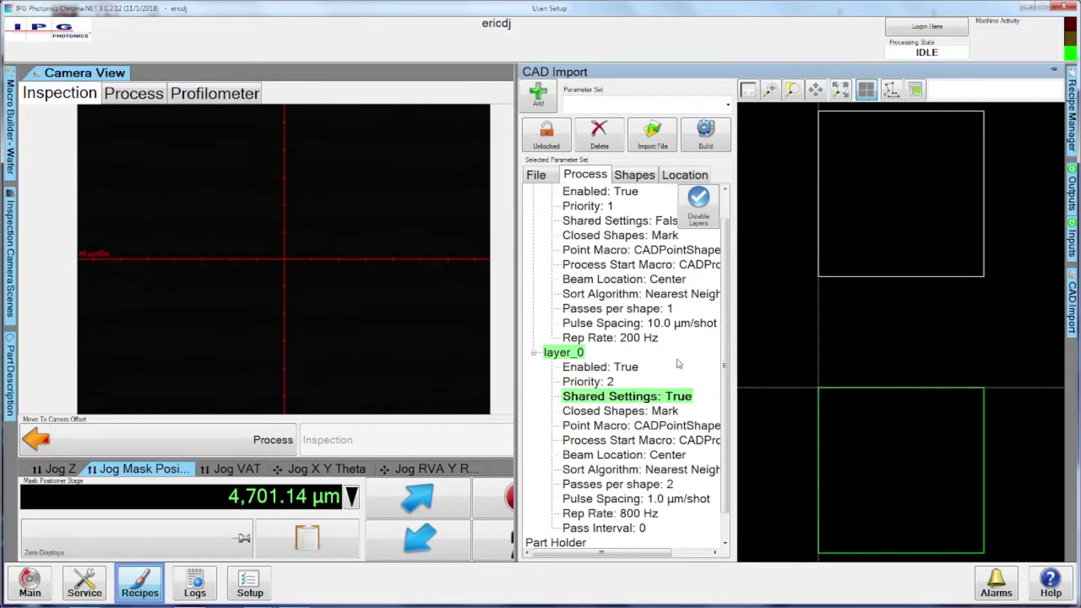
pyautogui.scroll(-1, 726, 400)
pyautogui.scroll(2, 726, 405)
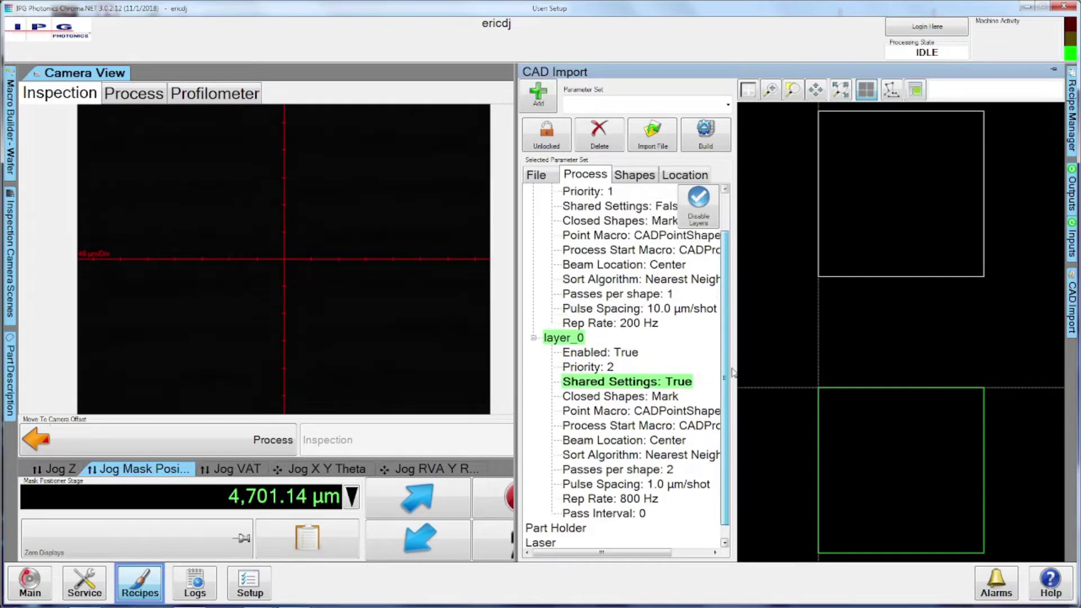
# Disable and re-enable layer_1, and do the same with layer_0.
pyautogui.click(600, 221)
pyautogui.click(600, 220)
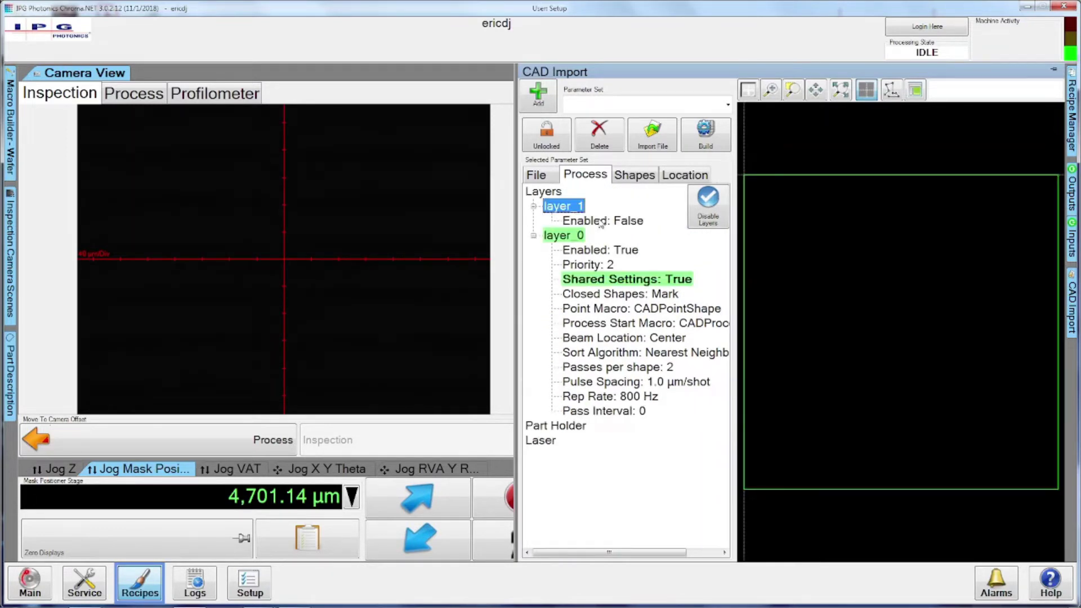
pyautogui.click(600, 221)
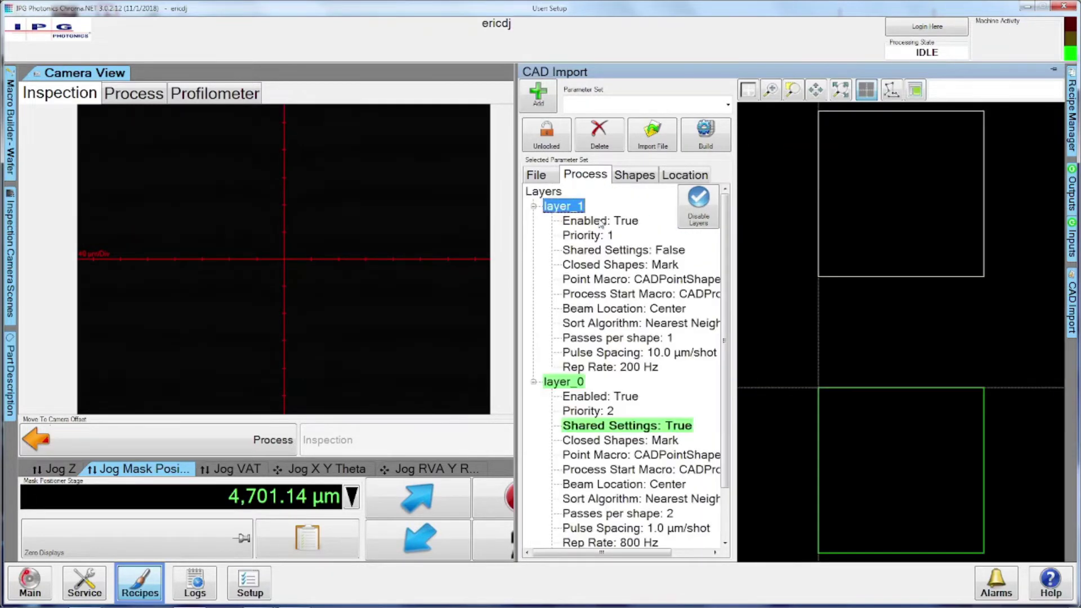
pyautogui.click(642, 400)
pyautogui.click(641, 398)
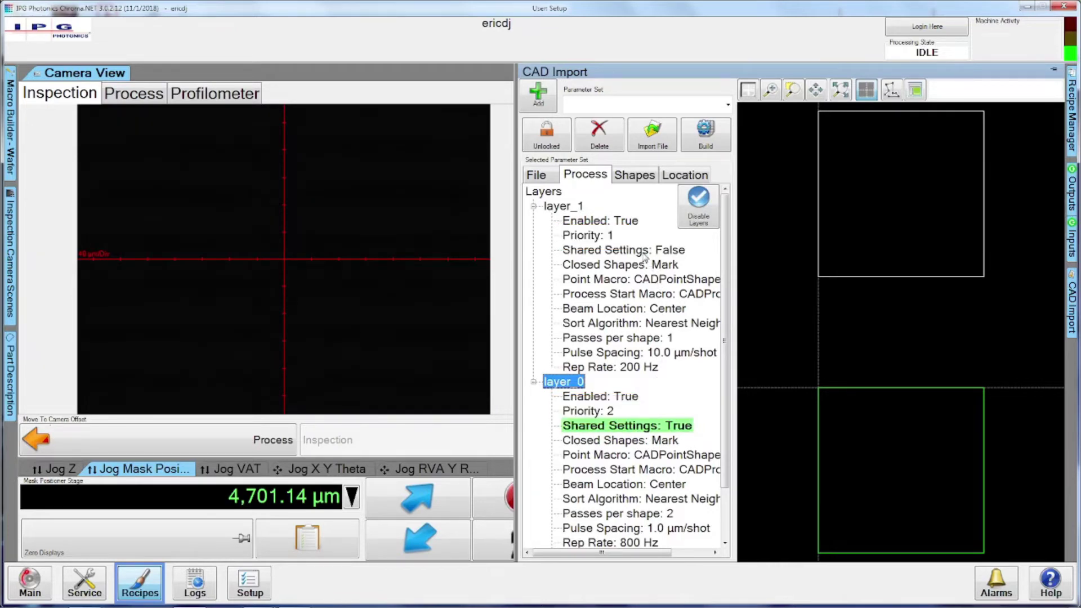
# Enable shared settings for layer_1 so it uses the same process parameters as layer_0.
pyautogui.click(681, 251)
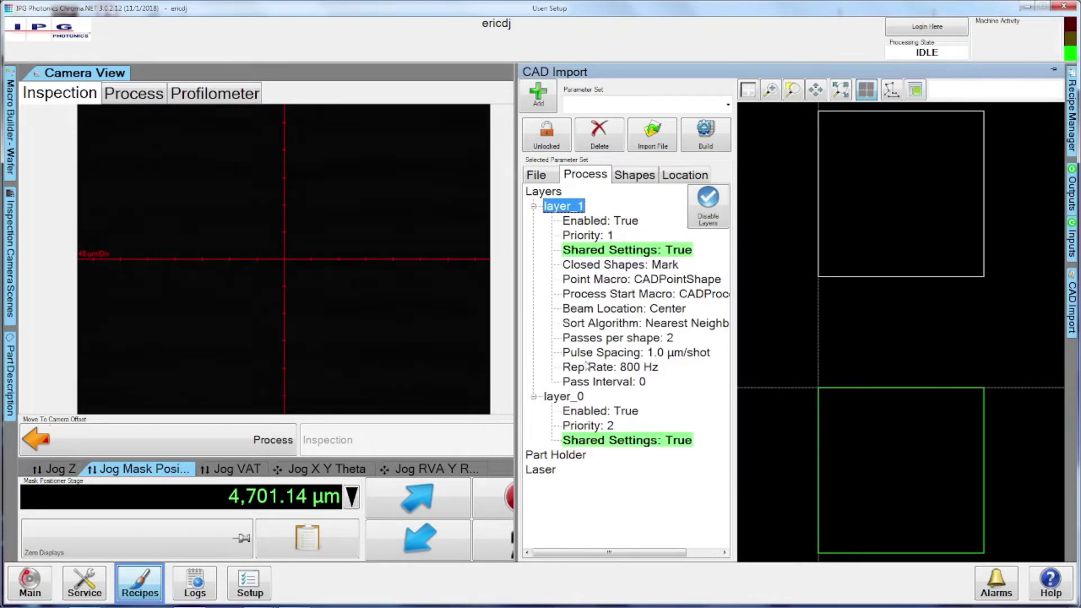
# Turn shared settings off for layer_1 and switch them back on.
pyautogui.click(678, 251)
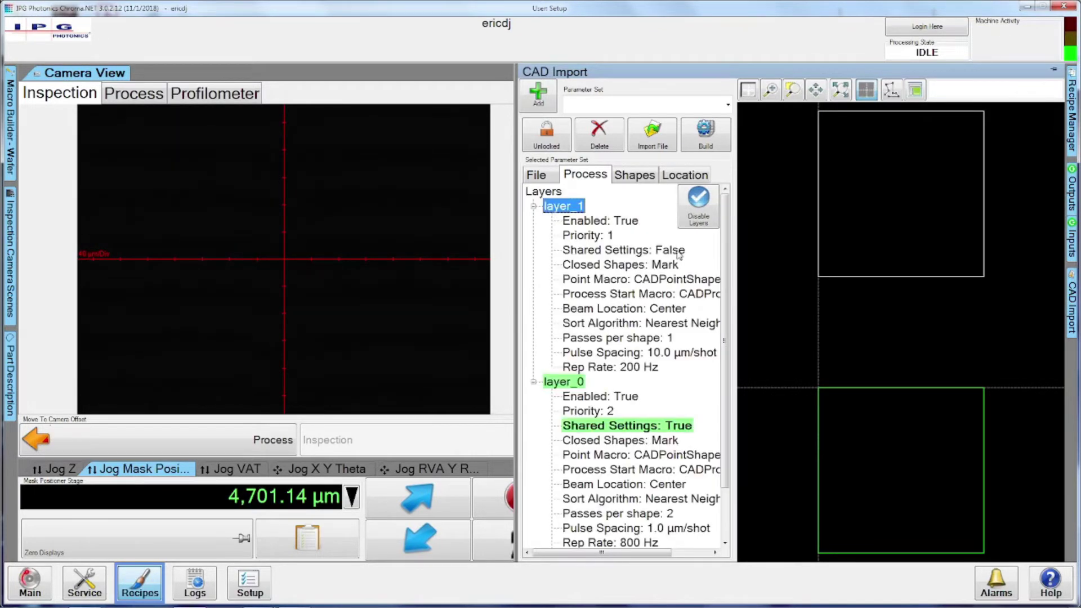
pyautogui.click(674, 256)
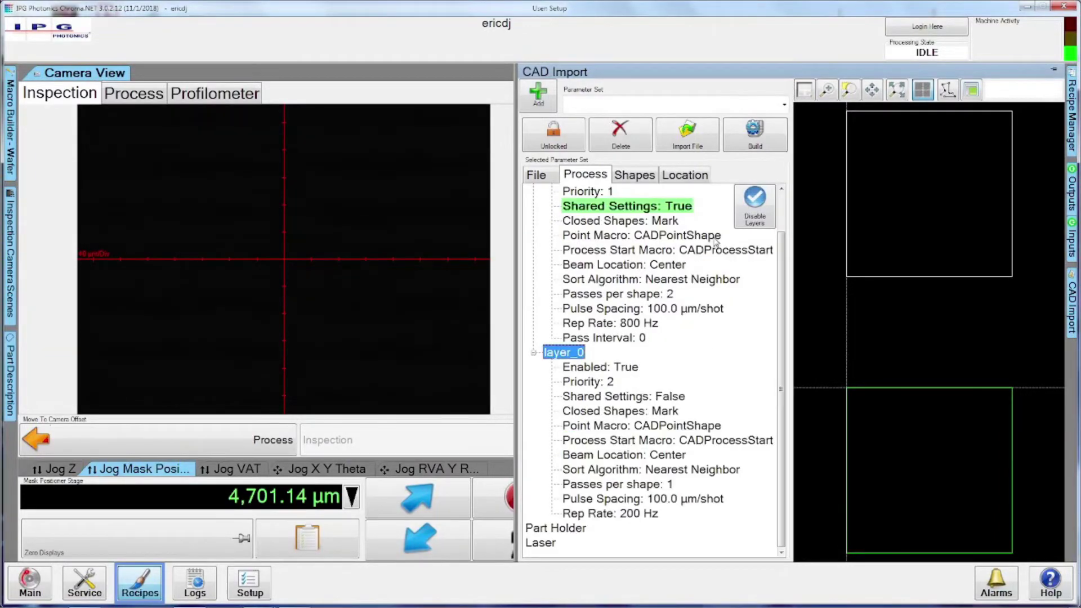
# Build the macro from the two-layer CAD import, overwriting the existing CADImport-2Layers macro.
pyautogui.scroll(1, 781, 309)
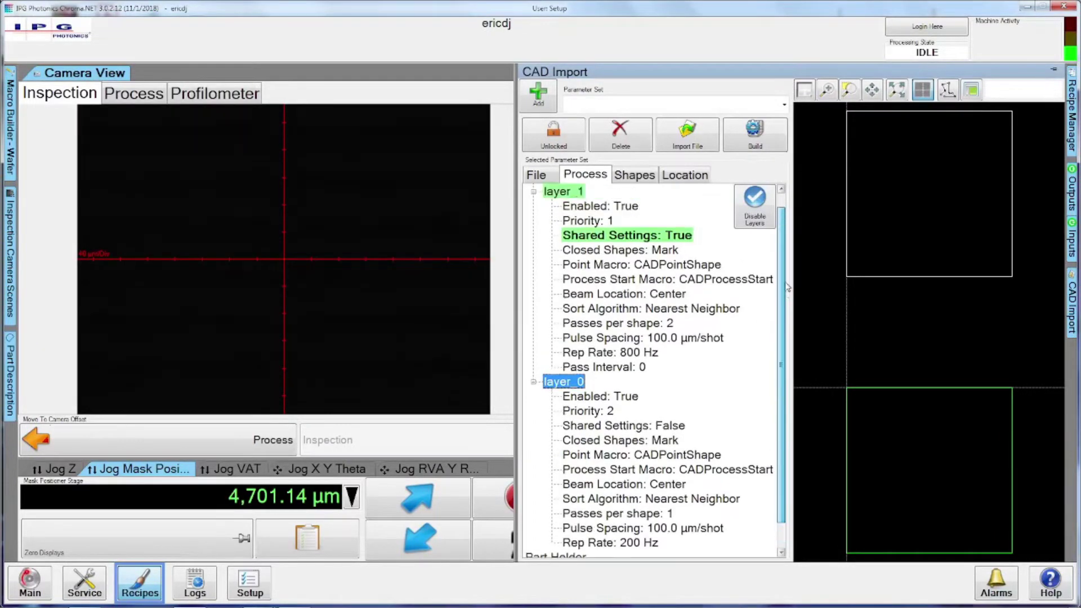
pyautogui.click(755, 135)
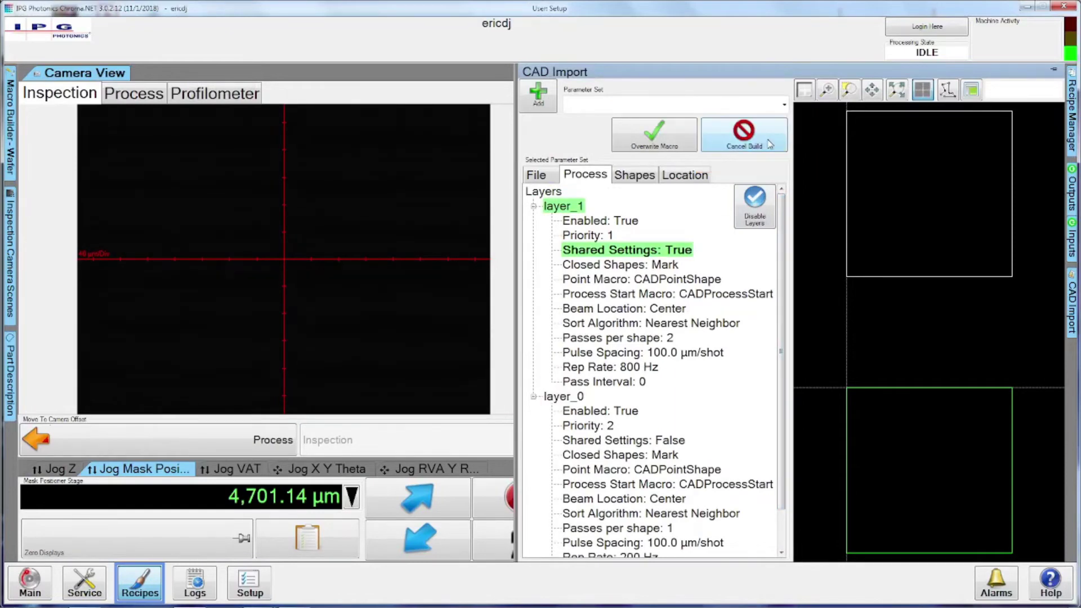
pyautogui.click(655, 135)
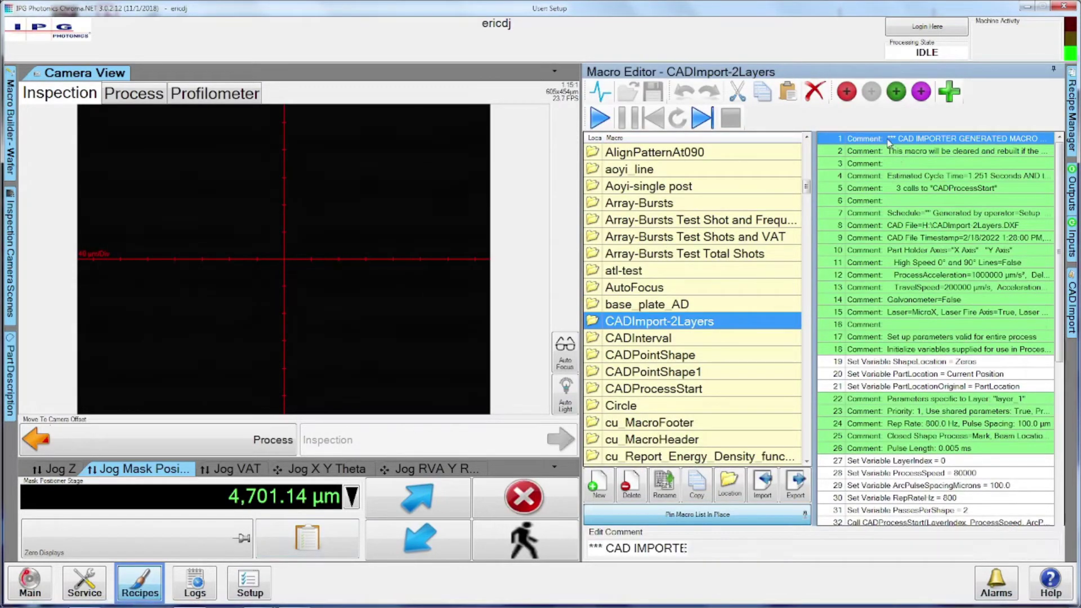
# Insert the header block calling [Global]MacroHeader at the start of the macro and a [Global]MacroFooter call at its end.
pyautogui.click(896, 92)
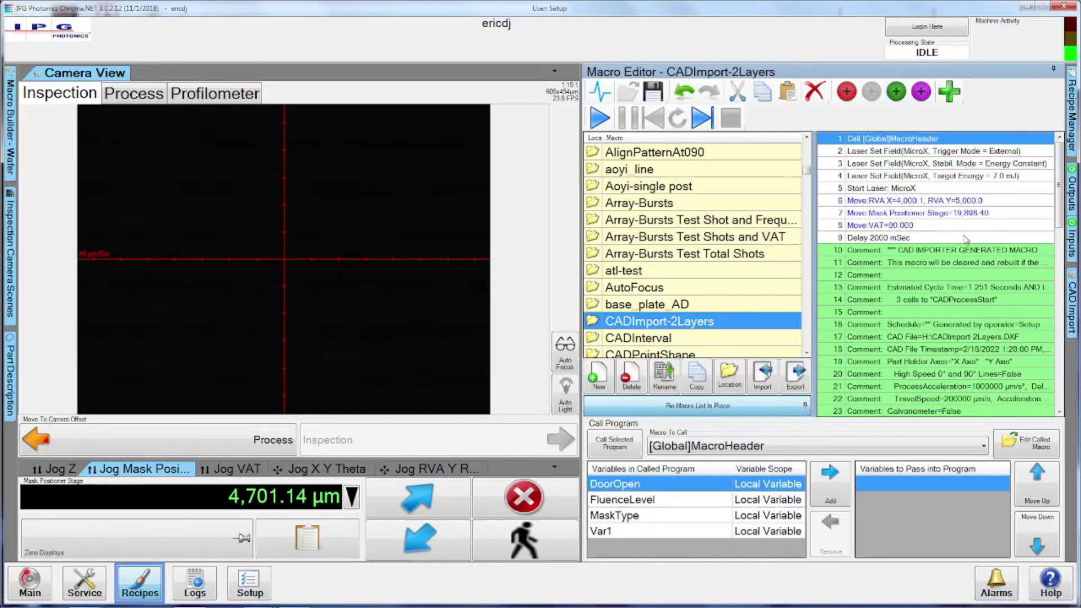
pyautogui.moveTo(1059, 157); pyautogui.dragTo(1061, 377)
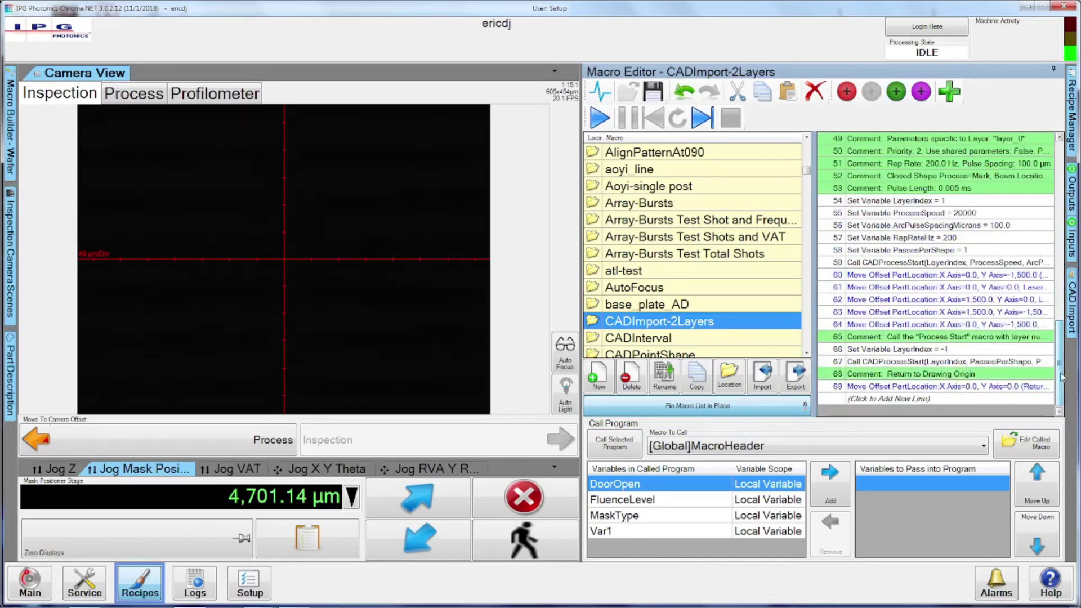
pyautogui.click(1013, 398)
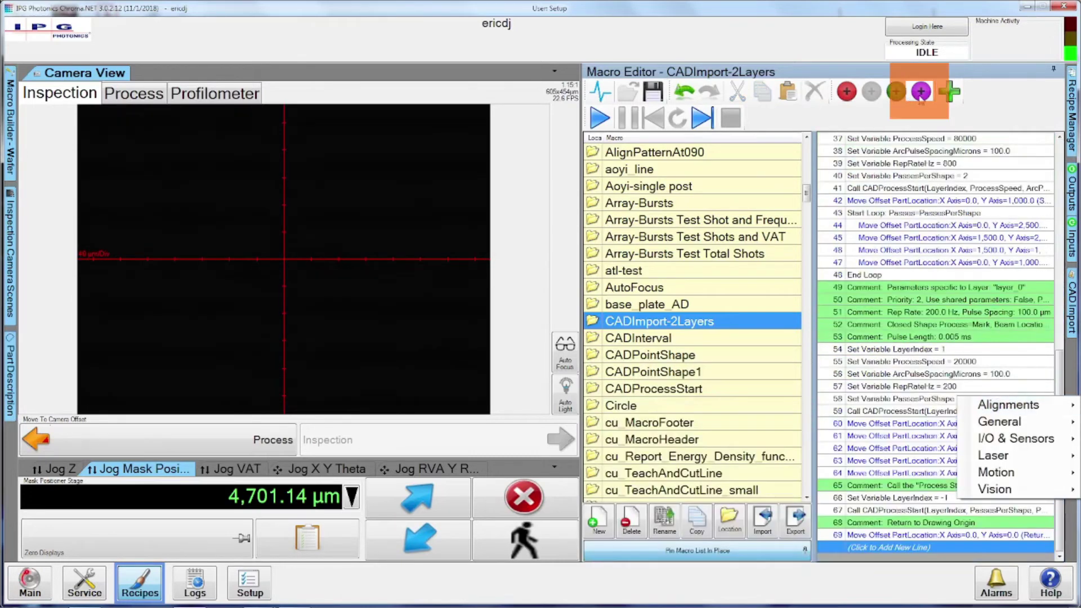
pyautogui.click(921, 93)
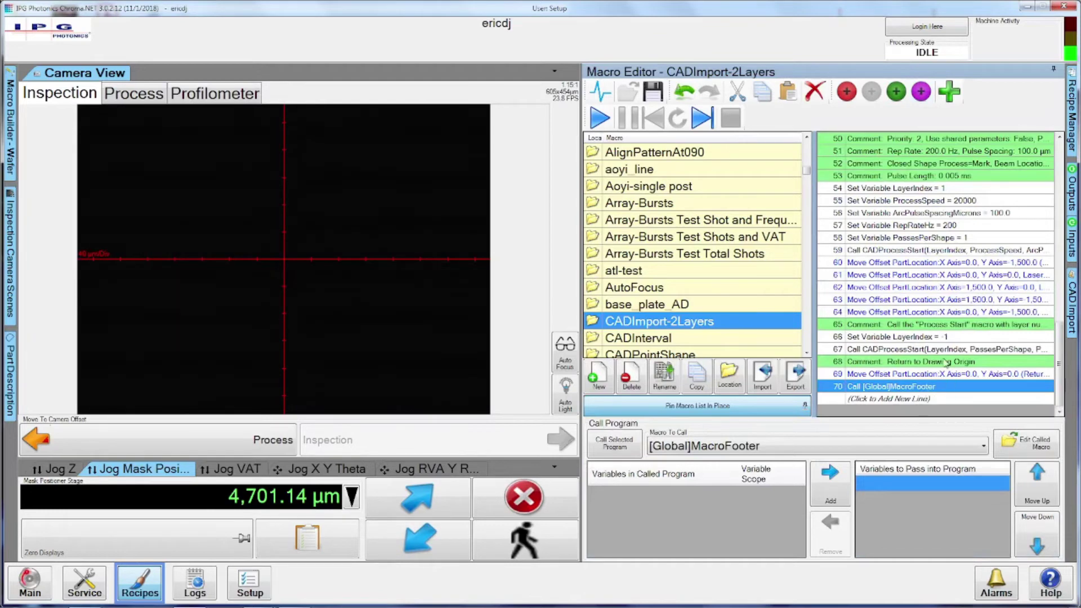
# Move the RVA axes to the RVA 2400X2400 preset for the 145um LF / 65um HF square.
pyautogui.scroll(6, 947, 338)
pyautogui.click(959, 276)
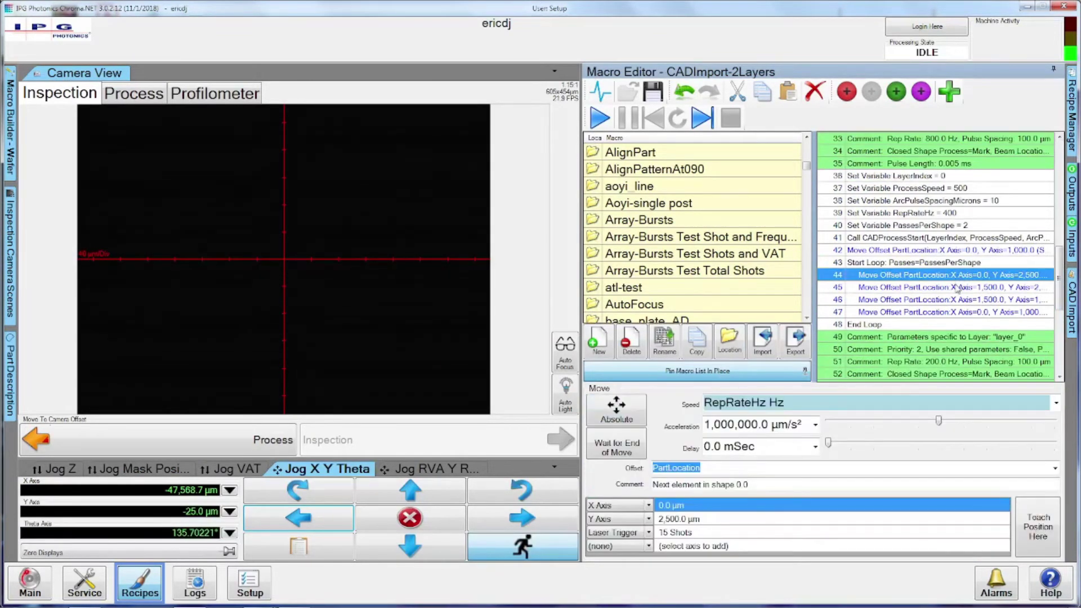
pyautogui.click(943, 251)
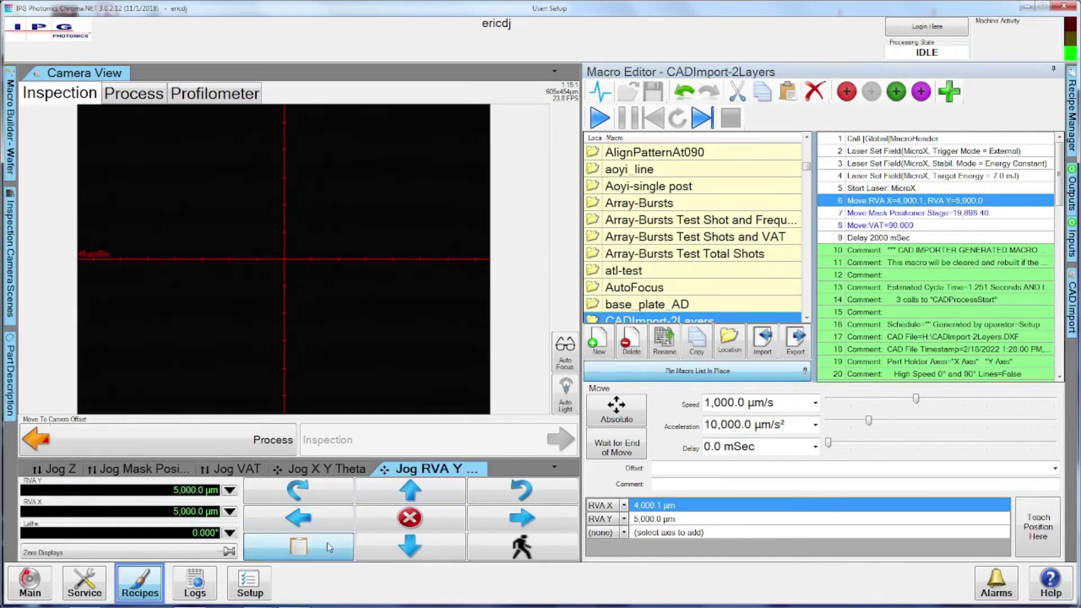
pyautogui.click(299, 546)
pyautogui.moveTo(347, 558)
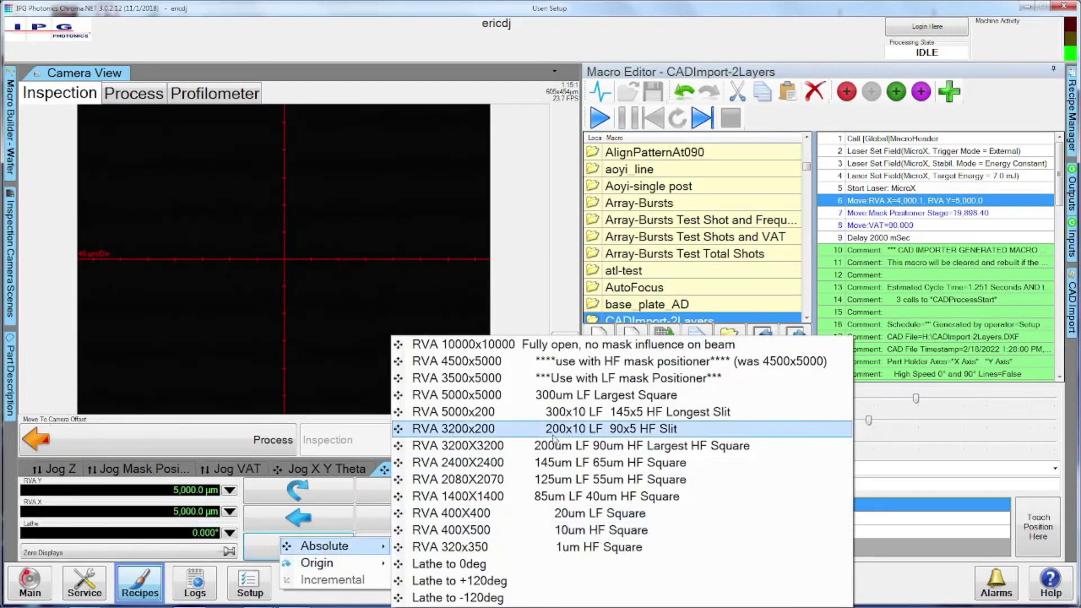
pyautogui.moveTo(523, 468)
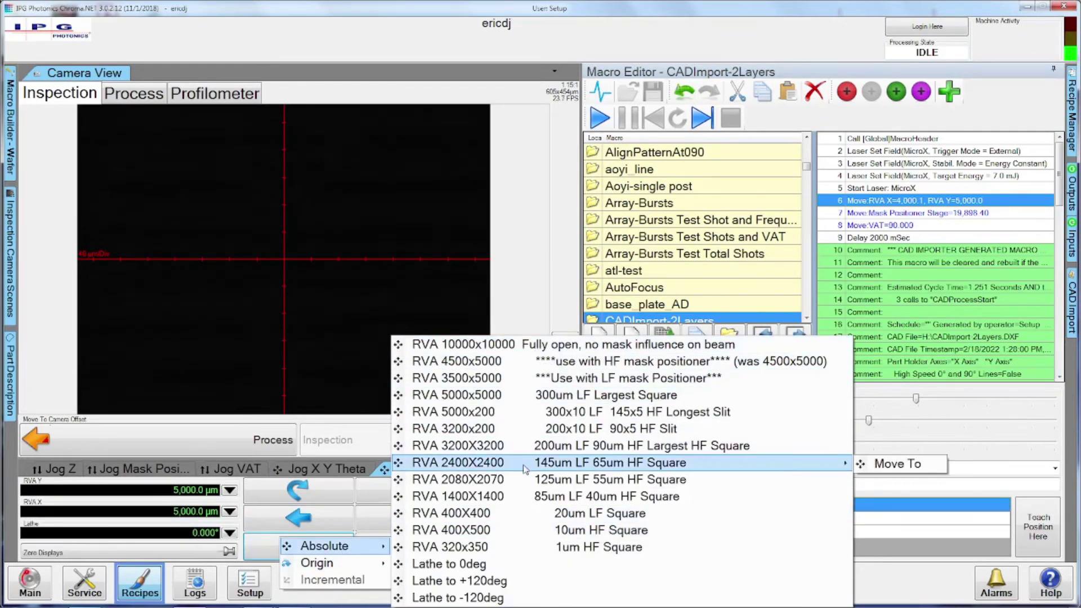
pyautogui.click(870, 464)
# Move the mask positioner to the Mask Rectangle (no mask) preset used for RVA masks.
pyautogui.click(138, 469)
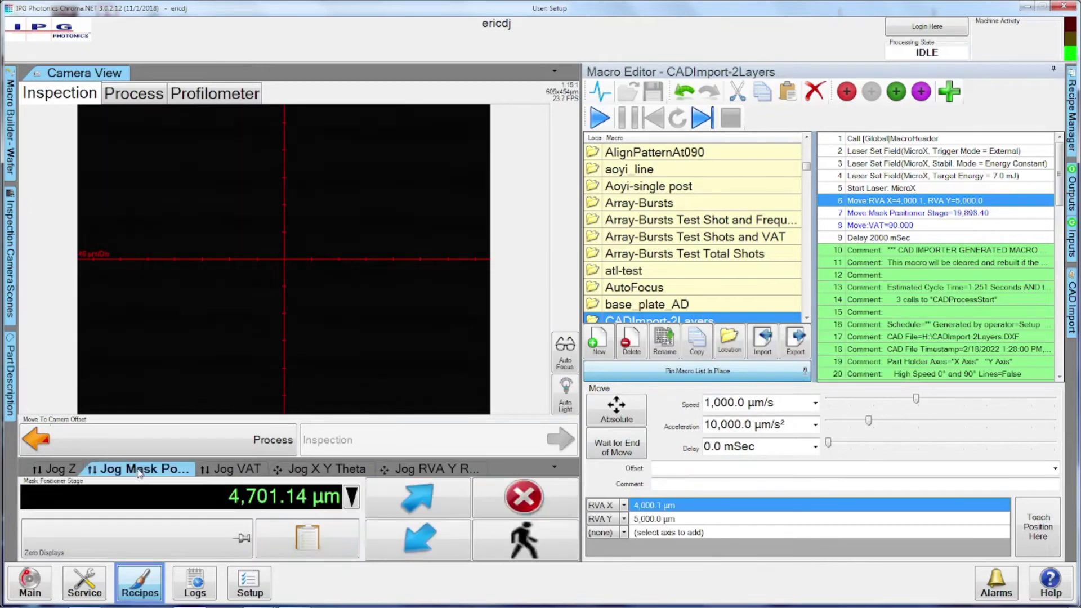
pyautogui.click(271, 535)
pyautogui.moveTo(275, 542)
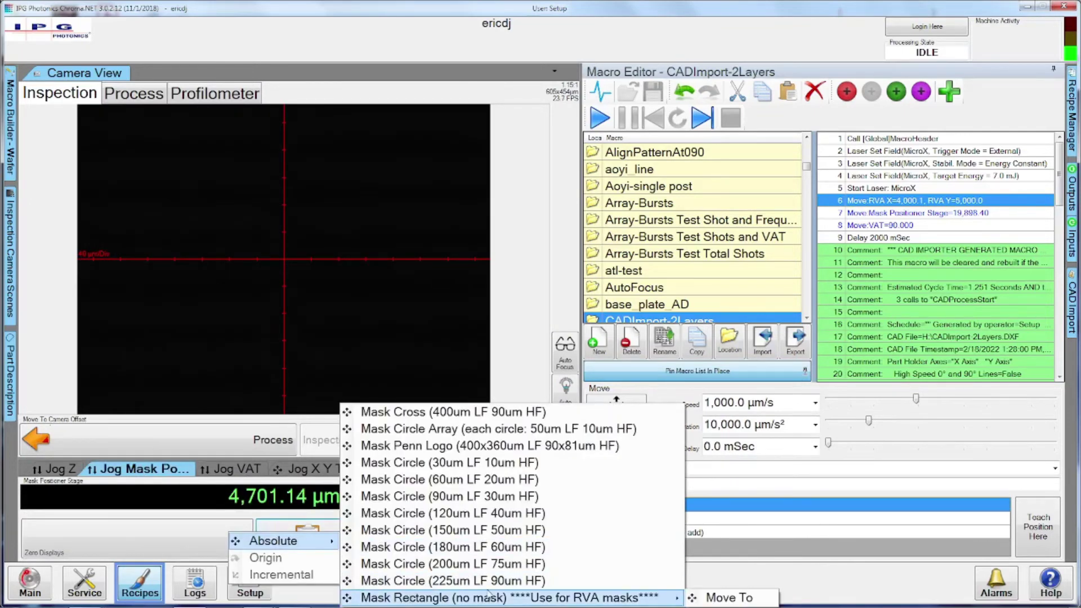
pyautogui.click(408, 597)
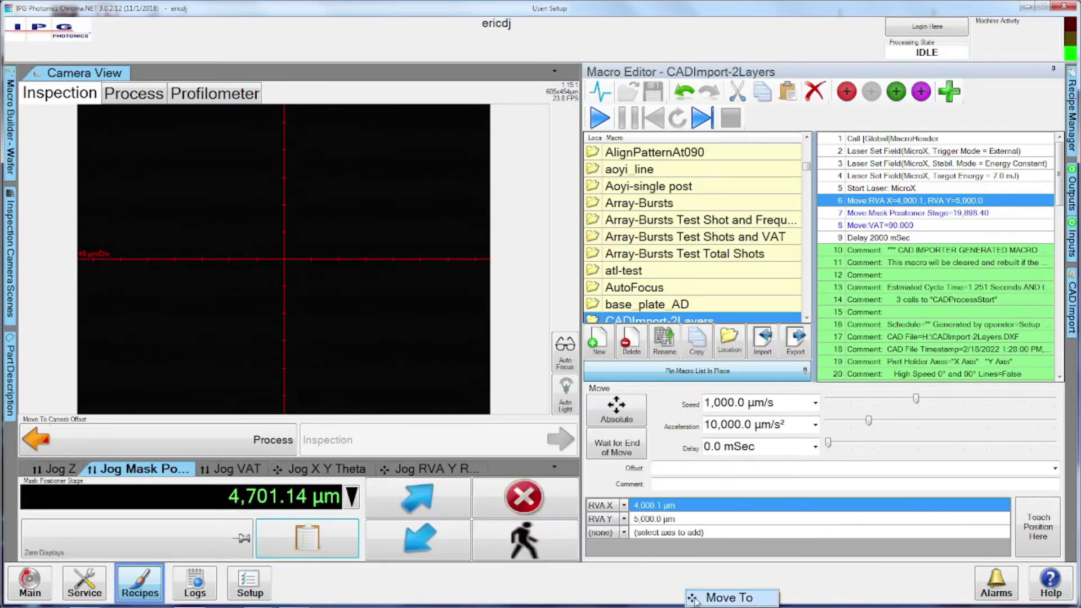
# Teach the current positions into the macro's move lines: RVA X and Y at 2,400.0 µm and the mask positioner at 4,881.14 µm.
pyautogui.click(428, 469)
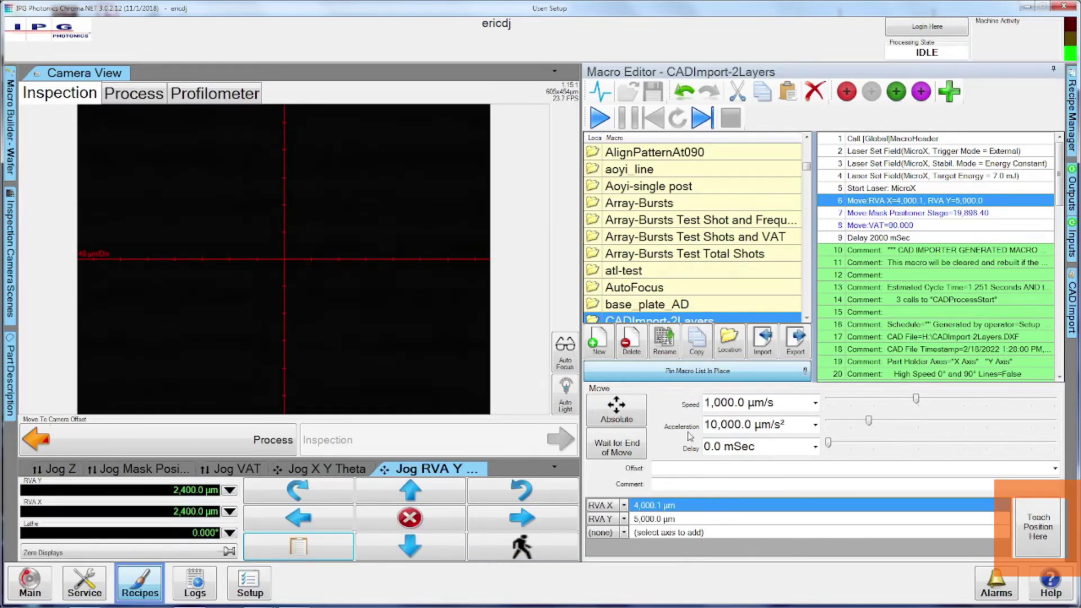
pyautogui.click(1038, 522)
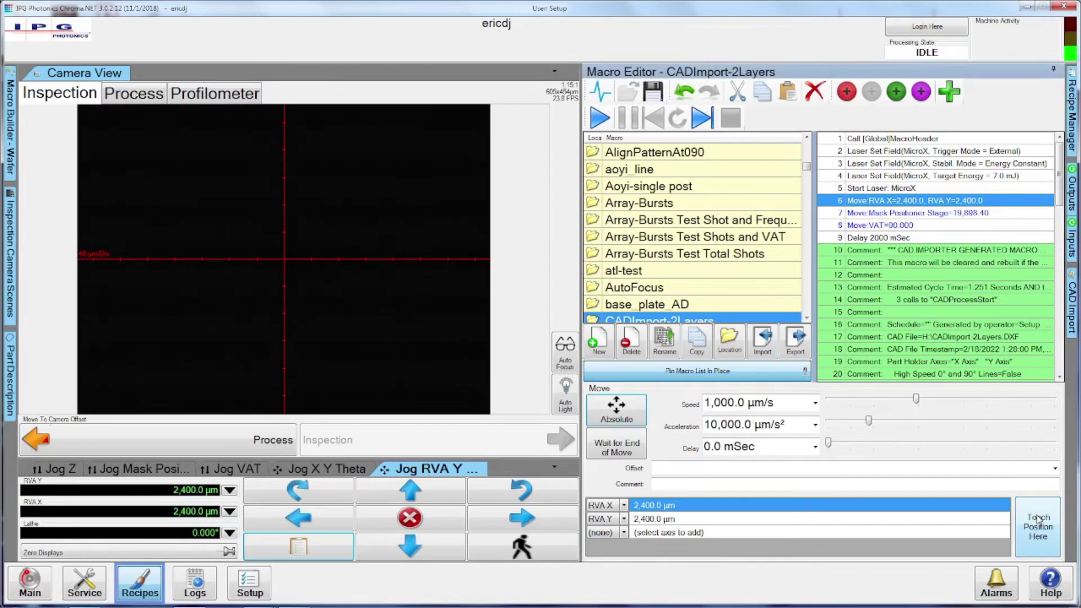
pyautogui.click(991, 214)
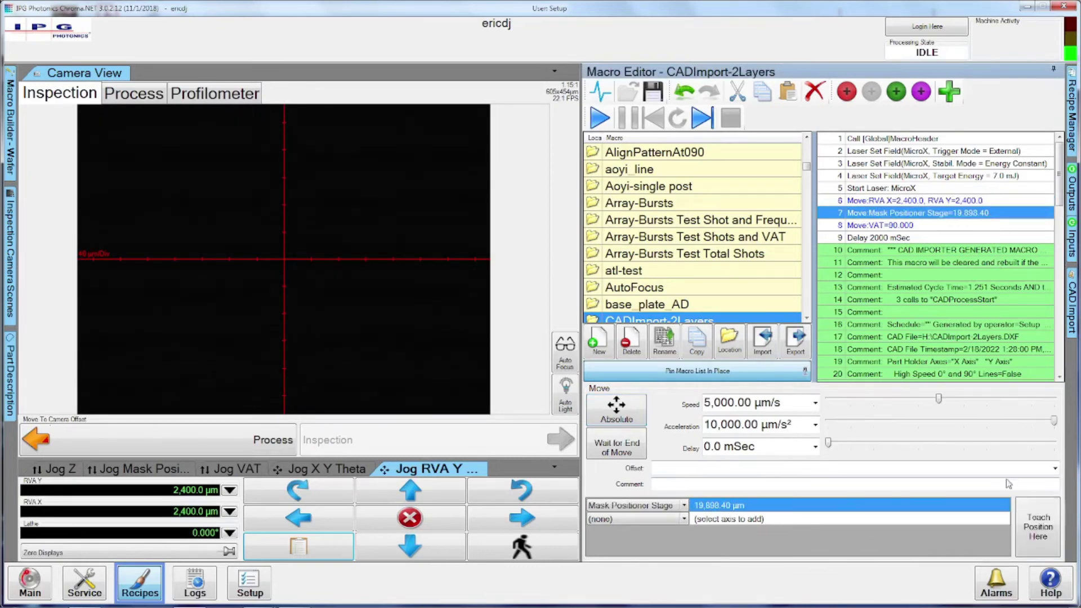
pyautogui.click(1035, 522)
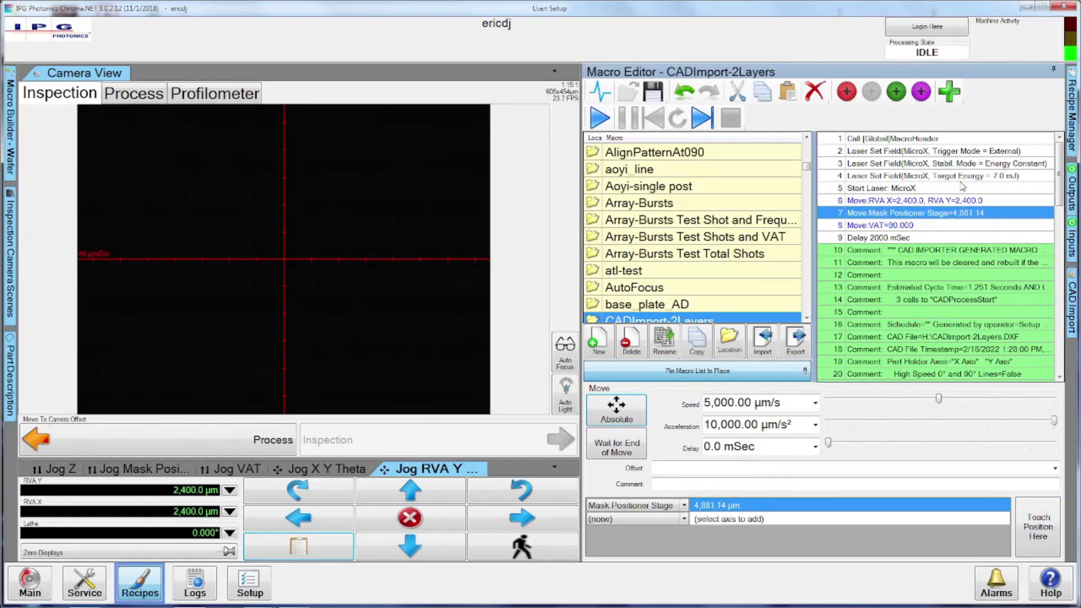
# Set the laser target energy in the macro to 6.0 mJ and save the changes to CADImport-2Layers.
pyautogui.click(1036, 178)
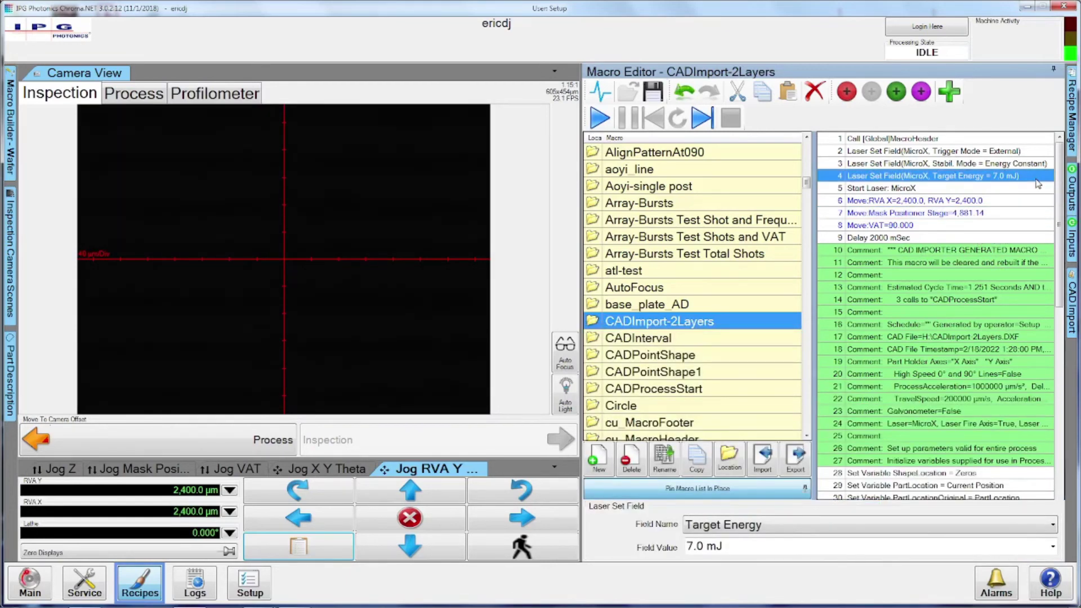
pyautogui.click(741, 549)
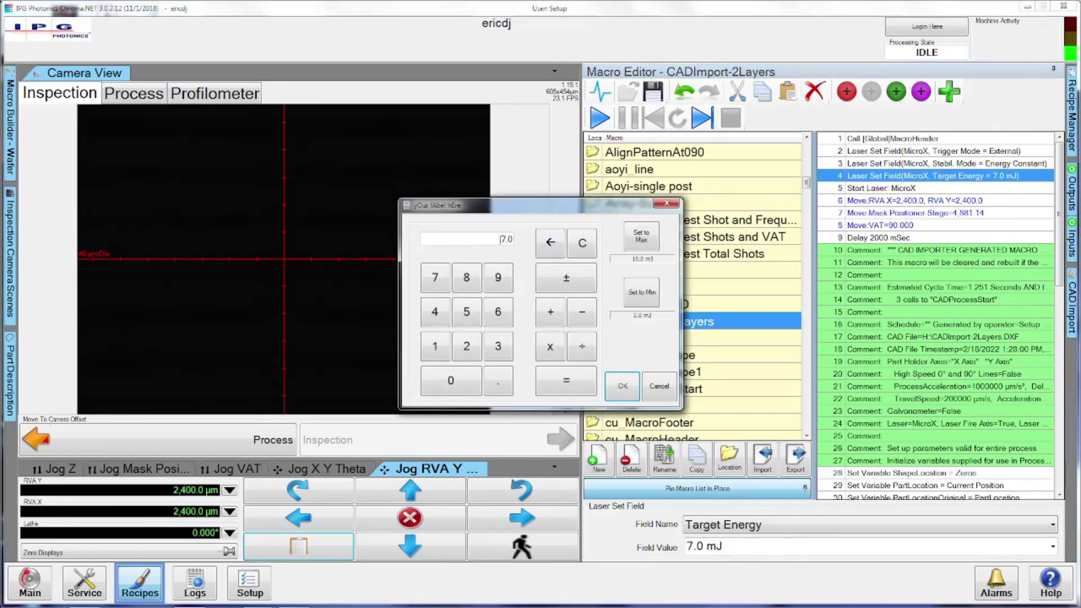
pyautogui.click(582, 243)
pyautogui.click(498, 312)
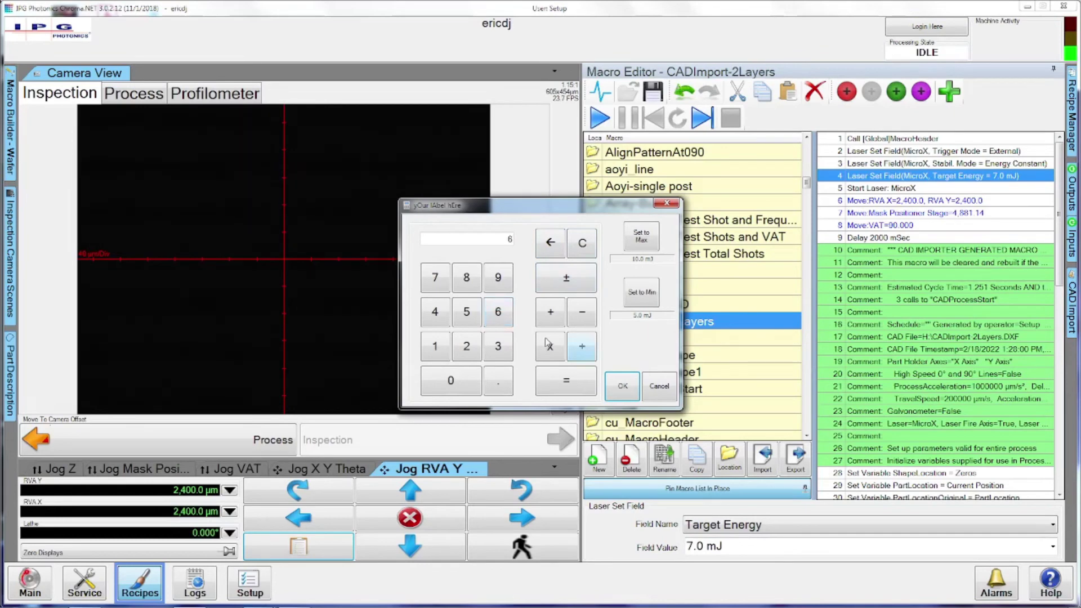
pyautogui.click(622, 386)
pyautogui.click(709, 339)
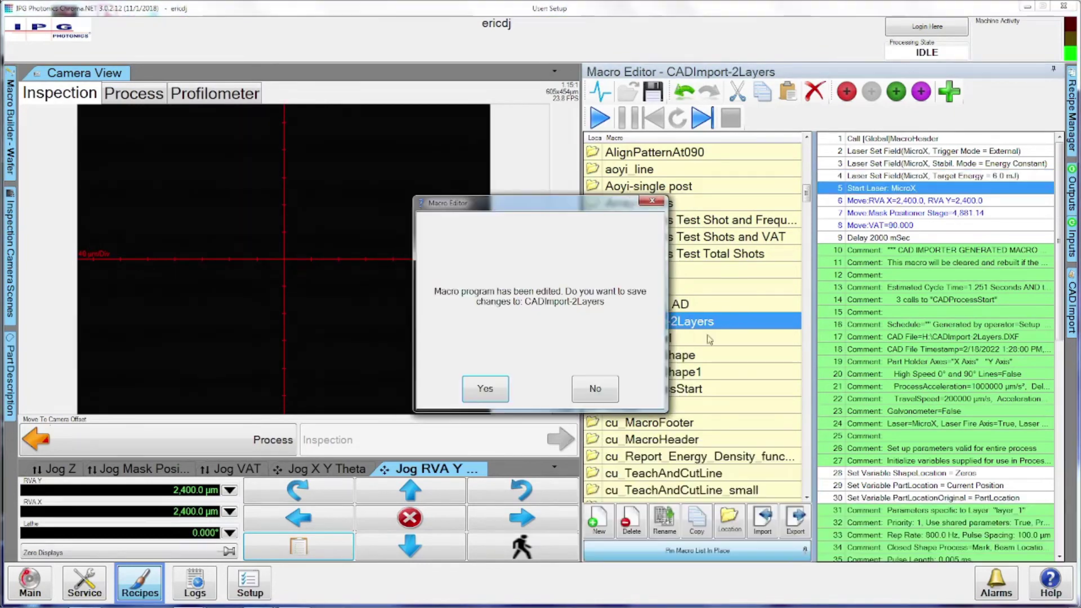
pyautogui.click(484, 388)
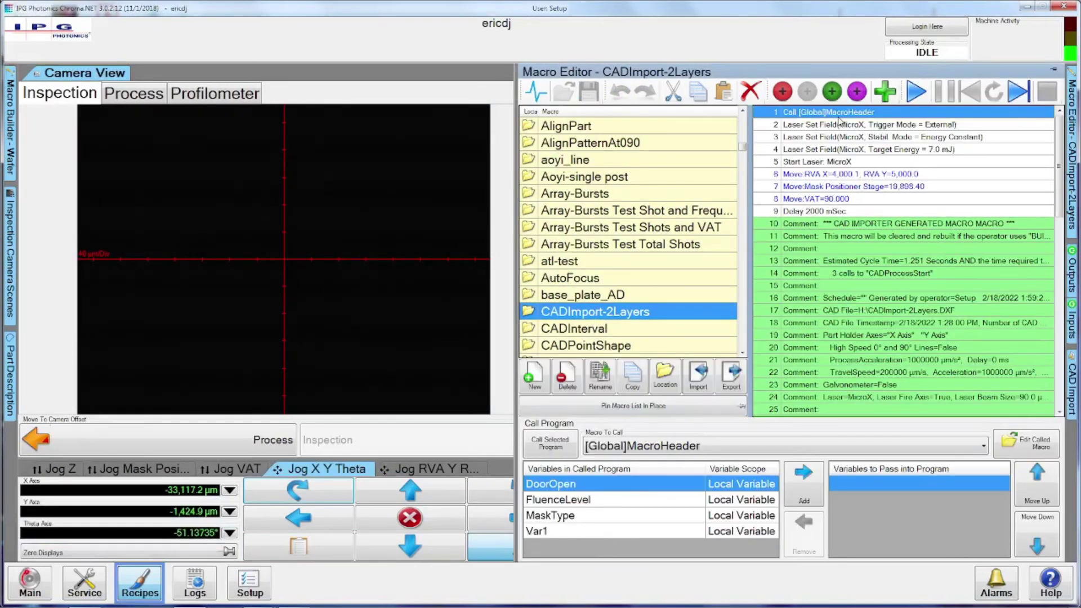
# Run the CADImport-2Layers macro and stop it while the layer_0 shape is being processed.
pyautogui.click(922, 98)
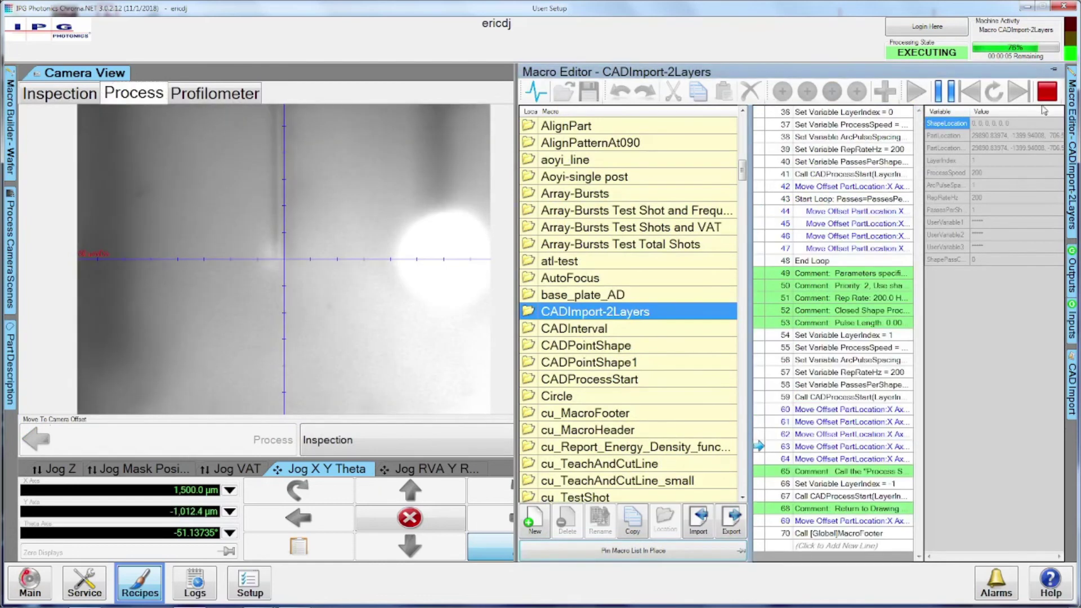
pyautogui.click(1038, 97)
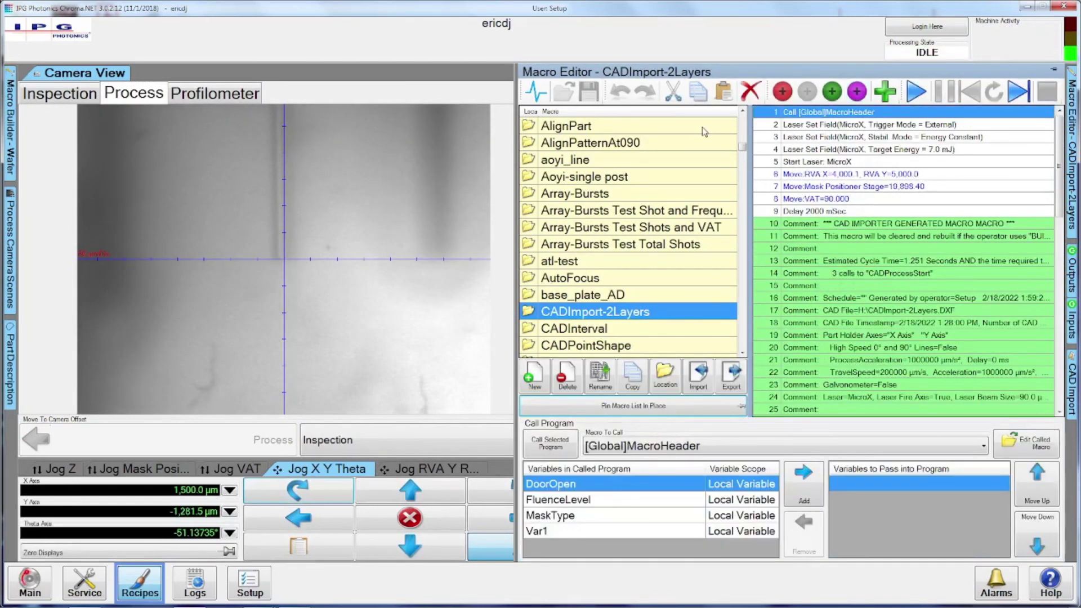
# Open the [Global]MacroFooter macro and run it.
pyautogui.moveTo(744, 146); pyautogui.dragTo(748, 123)
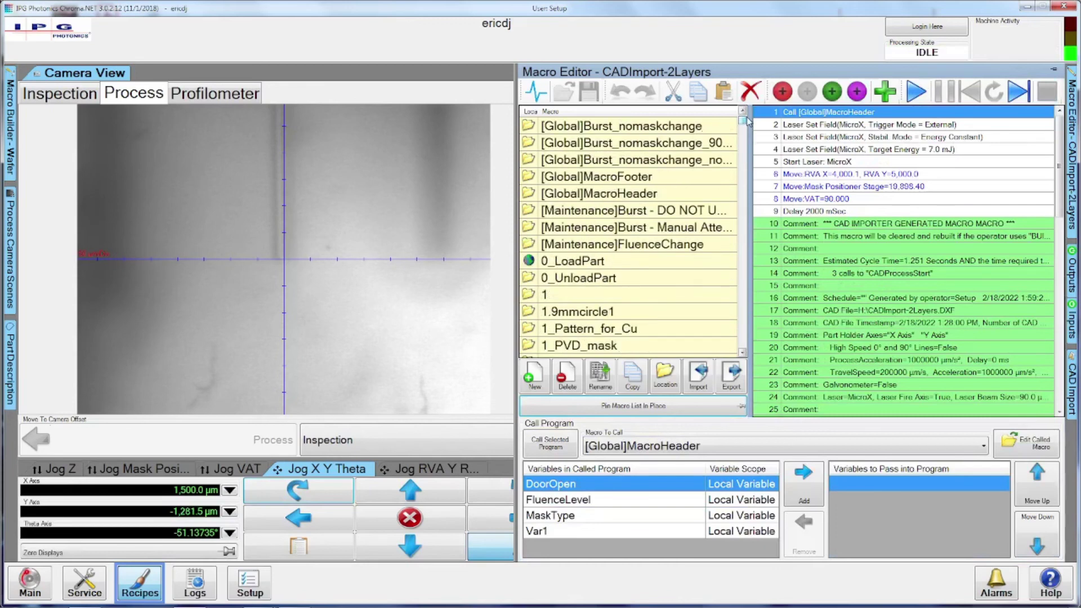
pyautogui.doubleClick(658, 176)
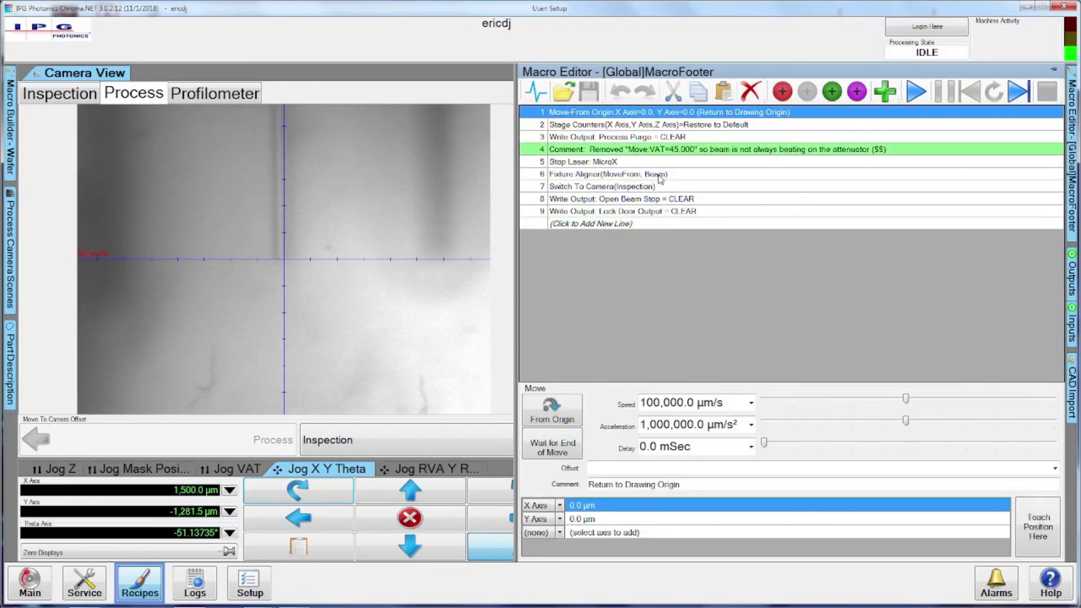
pyautogui.click(914, 91)
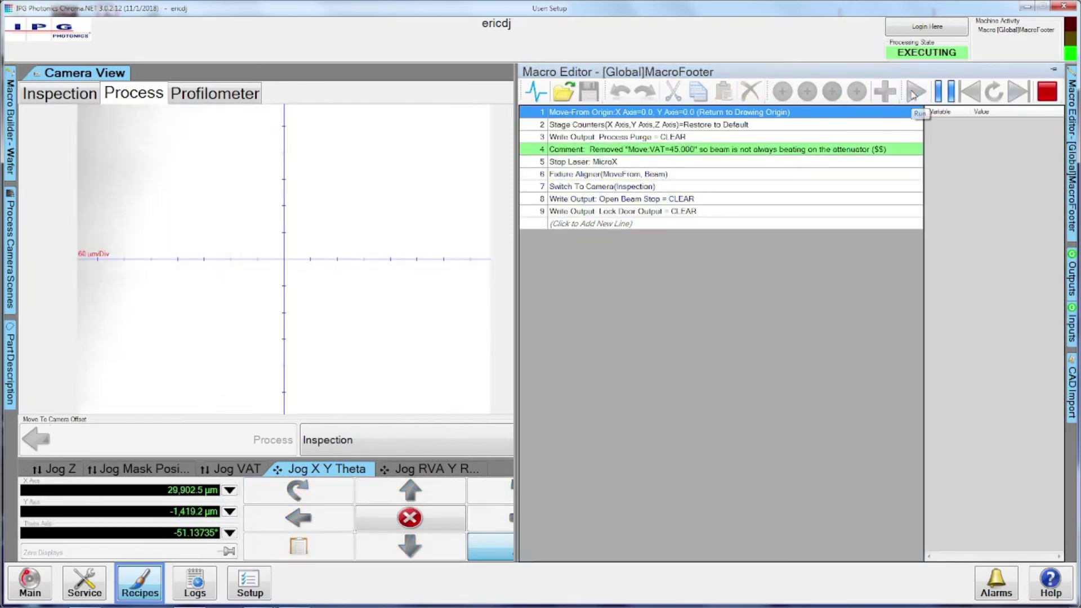